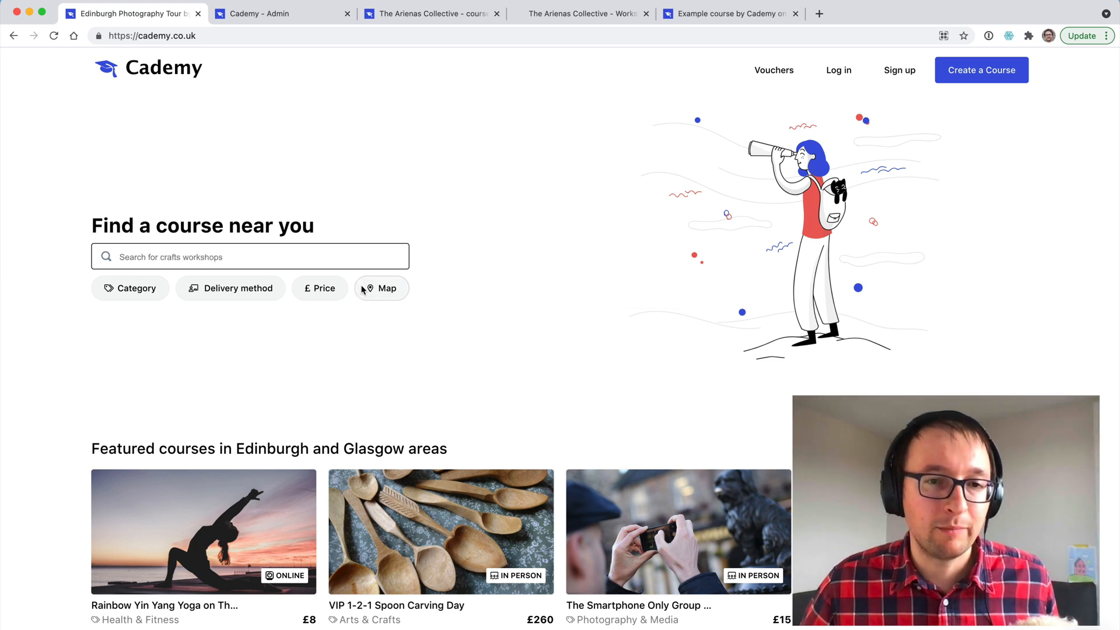
# - Search the course marketplace for "cook", "dance" and "phot" in turn
pyautogui.click(327, 257)
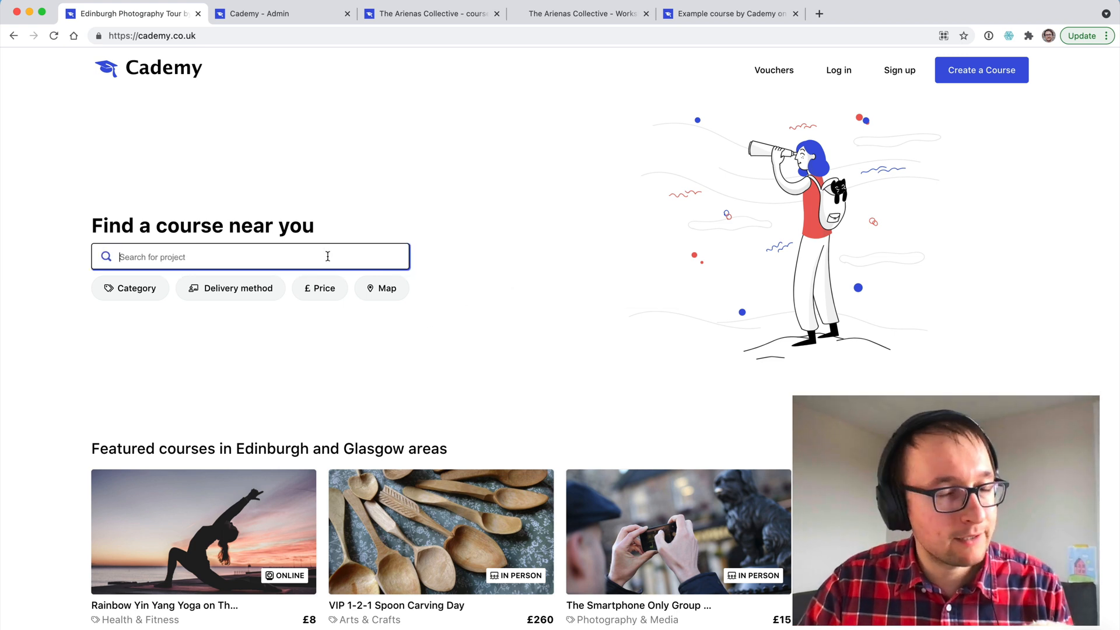
pyautogui.write('cook')
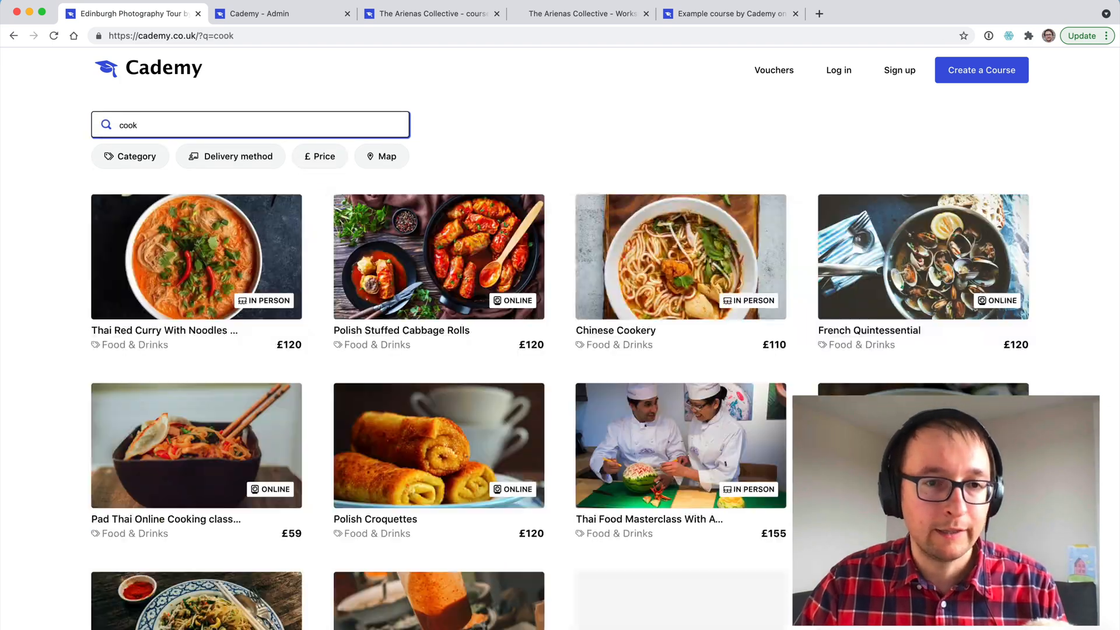
pyautogui.press('super+a')
pyautogui.write('dance')
pyautogui.press('super+a')
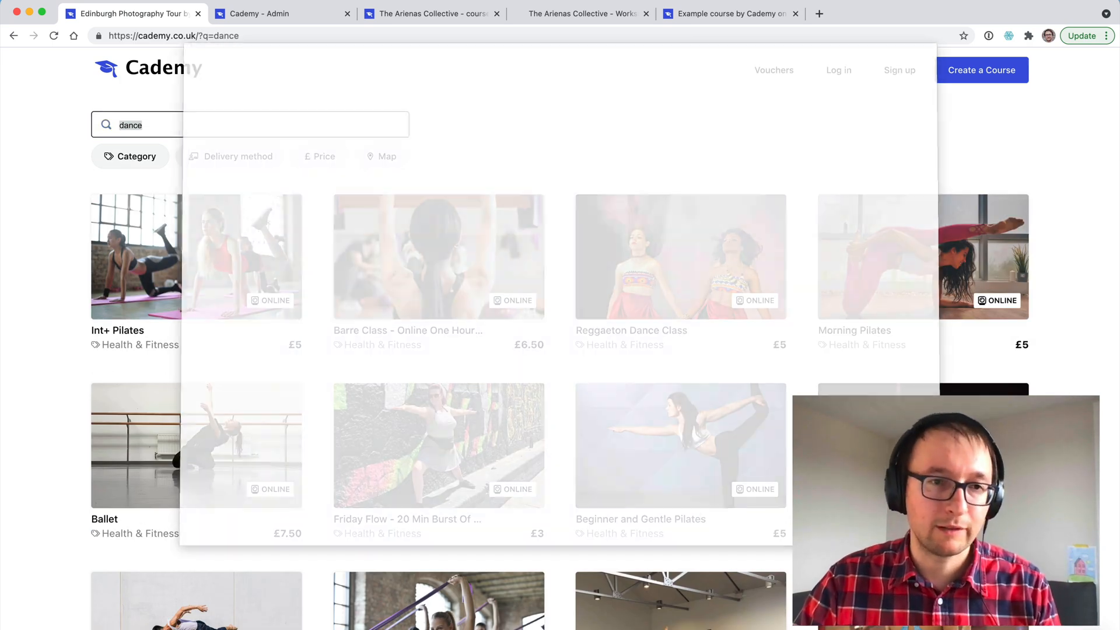
pyautogui.write('phot')
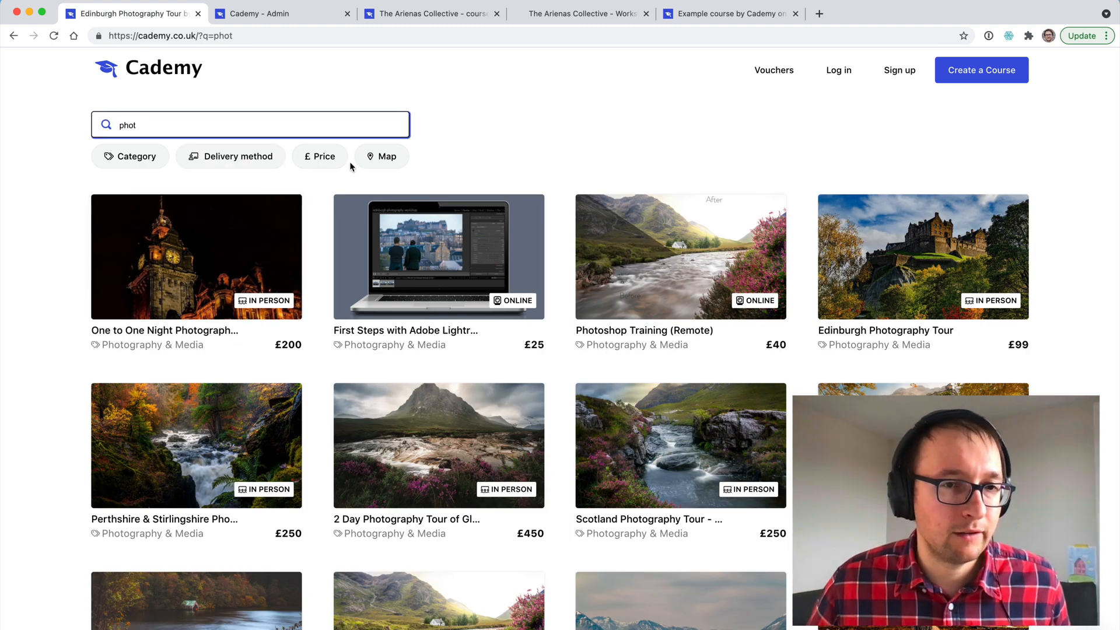
# - View the delivery method filter options and check the Edinburgh Photography Tour listing with 29 May 2021 selected
pyautogui.click(274, 166)
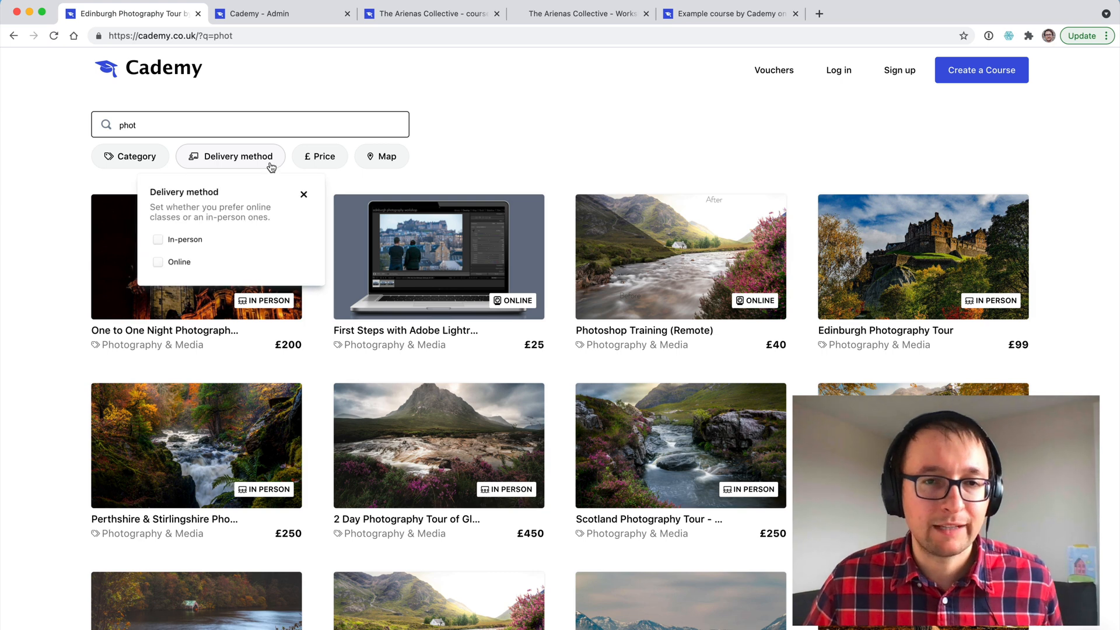
pyautogui.click(873, 286)
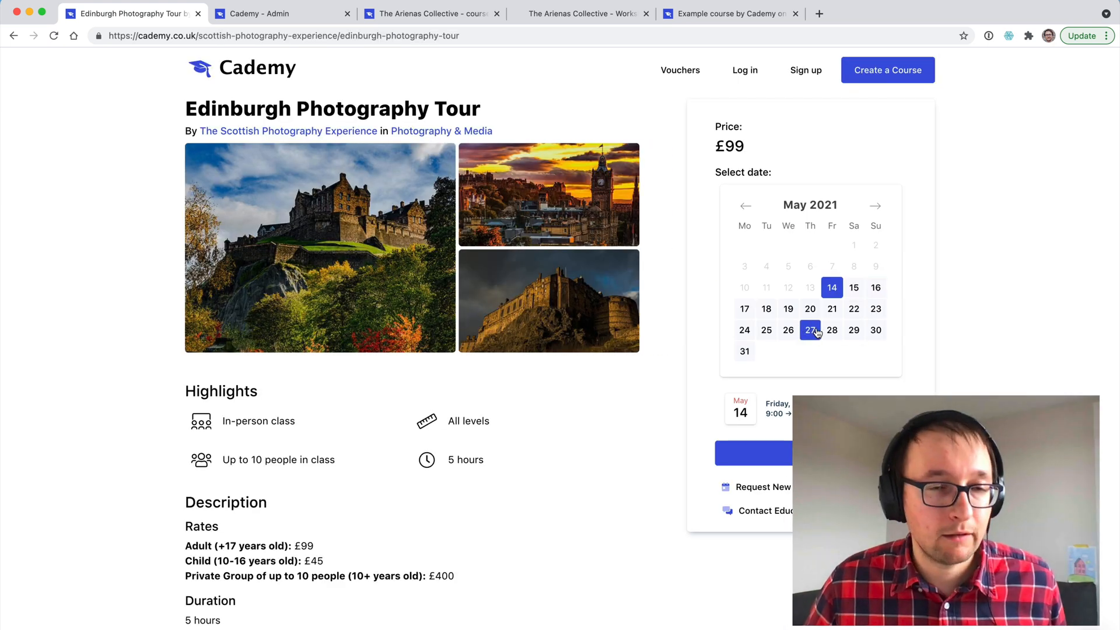
pyautogui.click(852, 330)
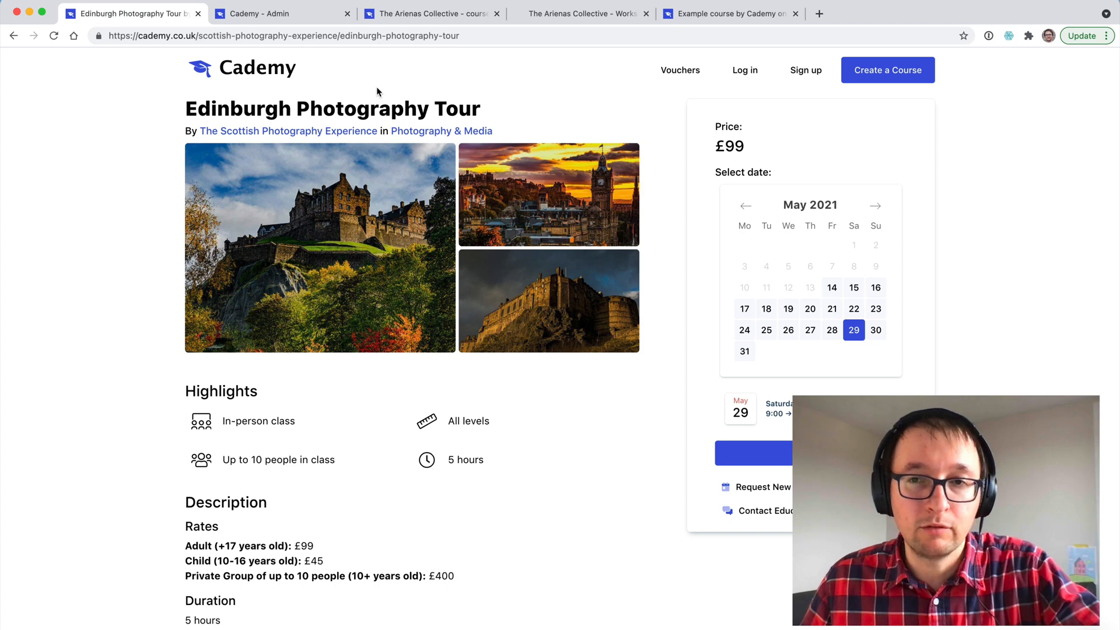
# - Go through the educators page to the admin area and start a new listing of type Class
pyautogui.click(892, 76)
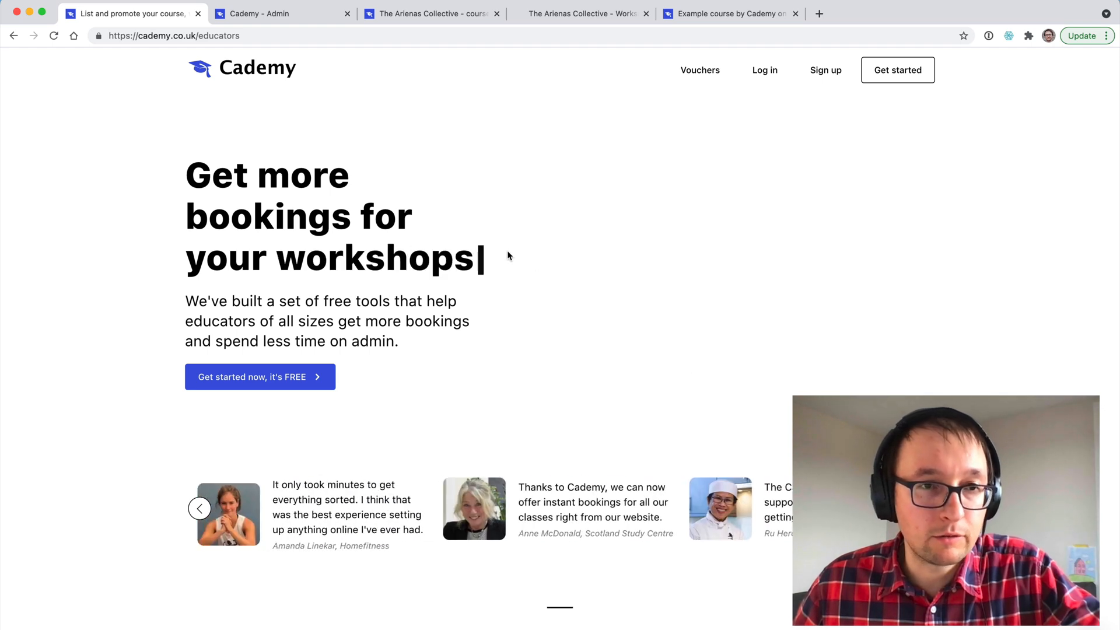
pyautogui.click(917, 70)
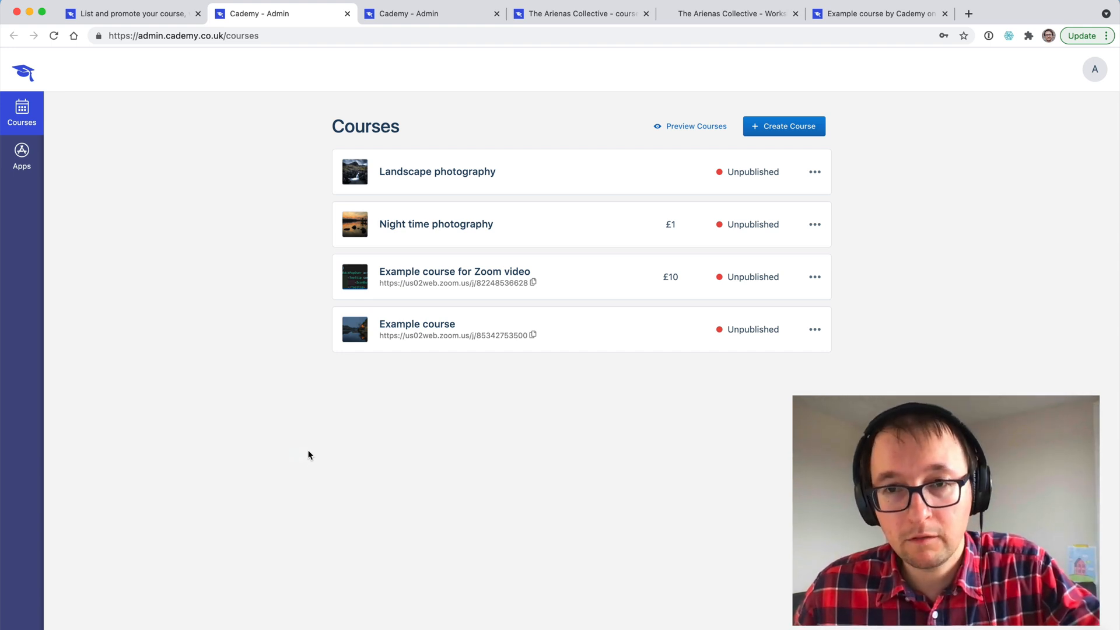
pyautogui.click(752, 126)
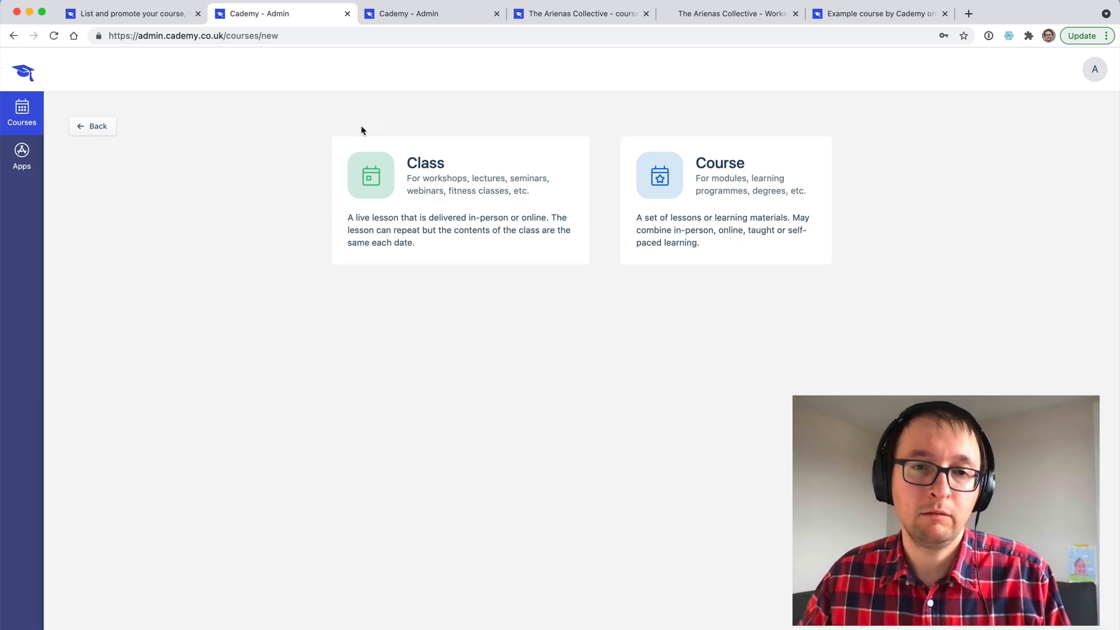
pyautogui.click(441, 175)
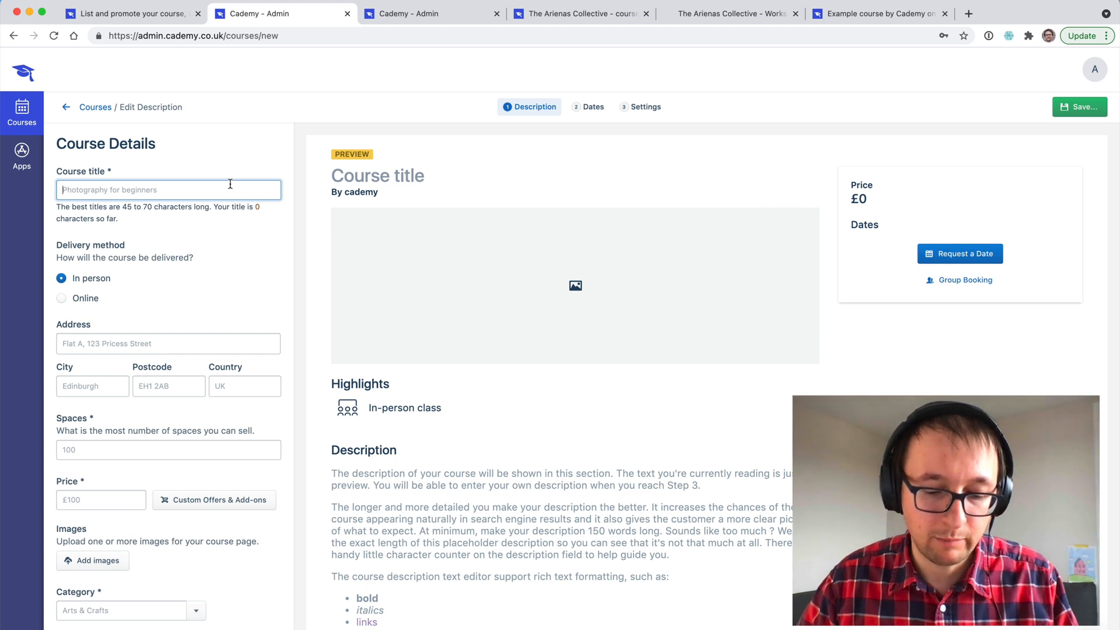
# - Title the class "example class" and set it to online delivery with a generated Zoom link
pyautogui.write('example ')
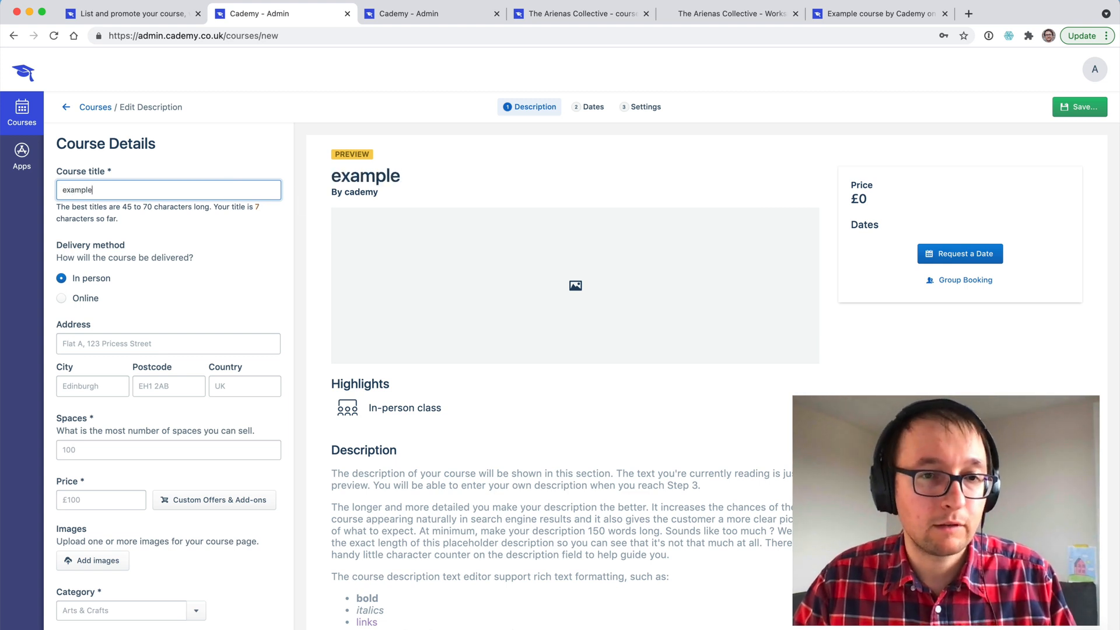
pyautogui.write('class')
pyautogui.press('Tab')
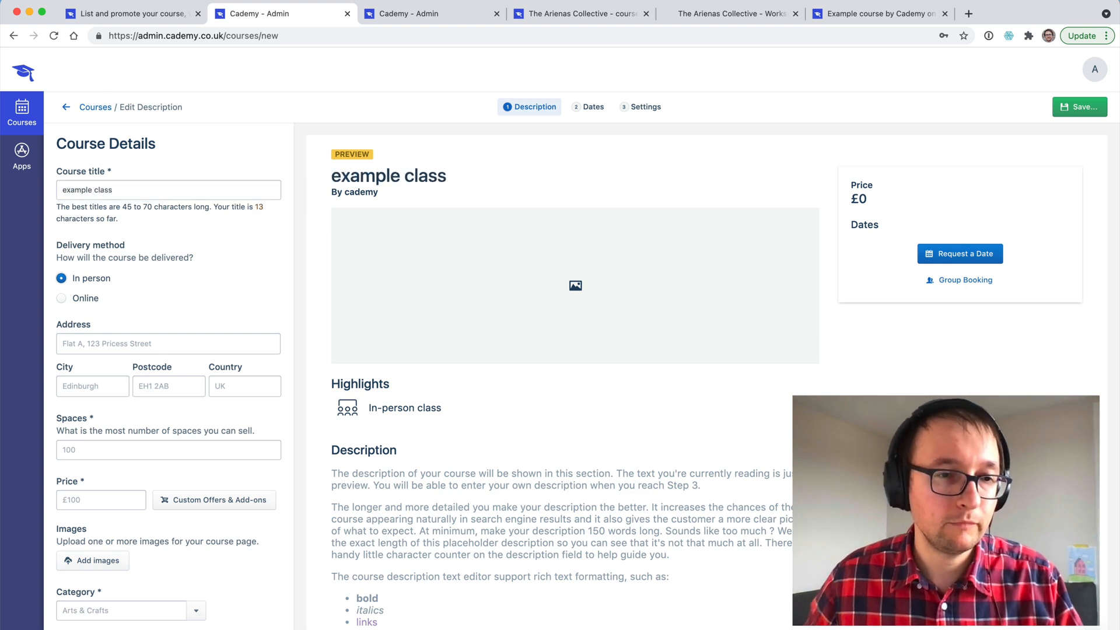
pyautogui.click(85, 298)
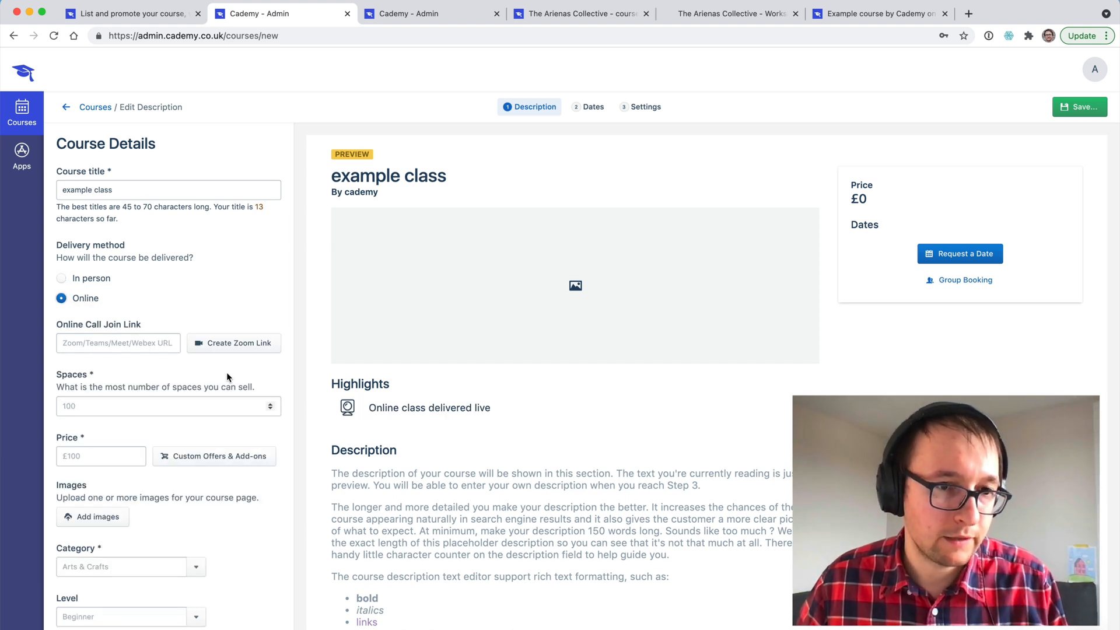
pyautogui.click(237, 346)
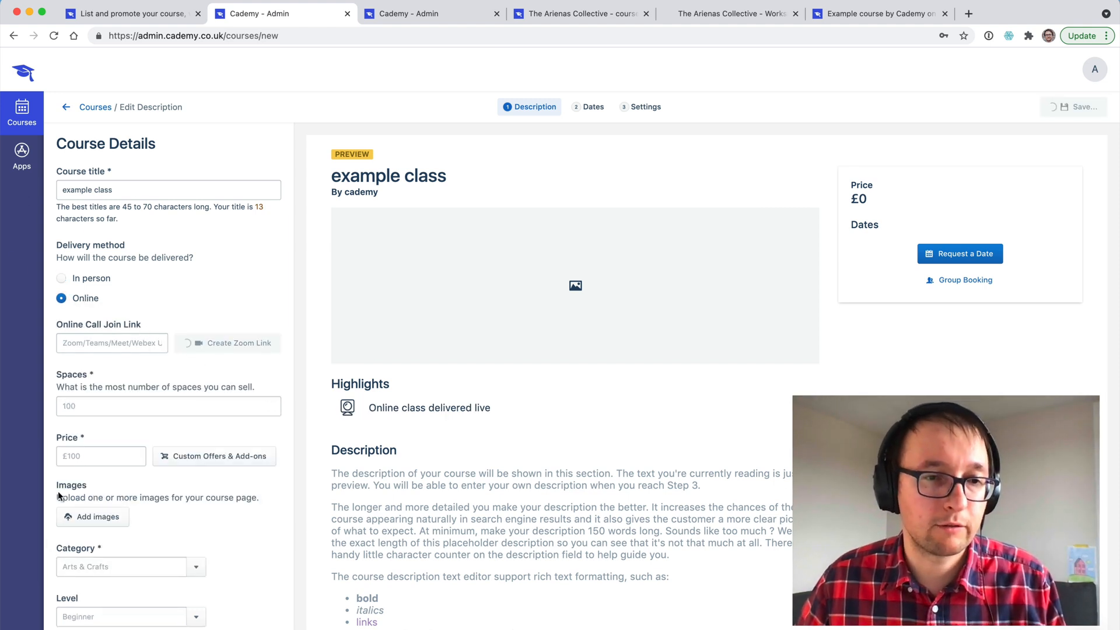
# - Set the class to 10 spaces at a price of £10
pyautogui.click(103, 407)
pyautogui.write('10')
pyautogui.press('Tab')
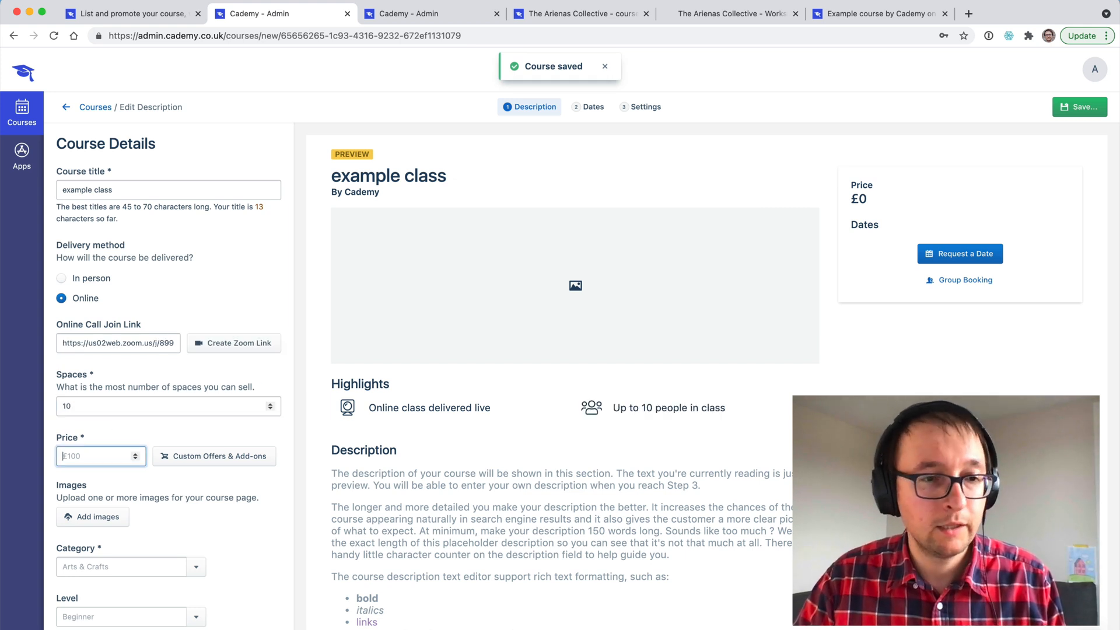
pyautogui.write('10')
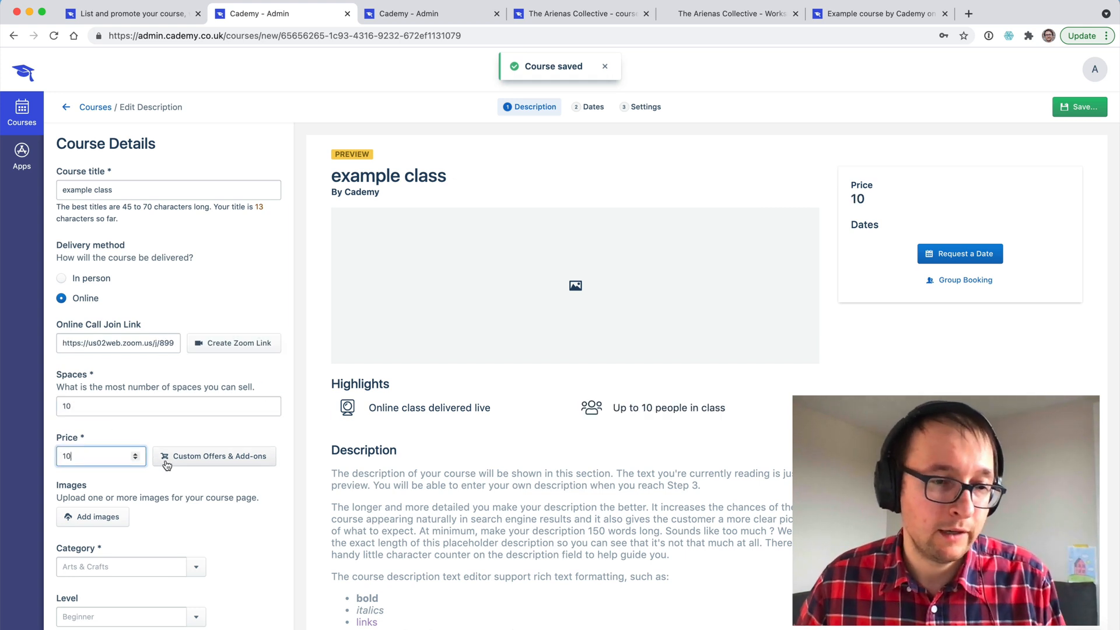
# - Add three media library images to the class: the lakeside boathouse, the business-vocational meeting and the chris-ried code screen
pyautogui.scroll(-1, 168, 465)
pyautogui.click(83, 475)
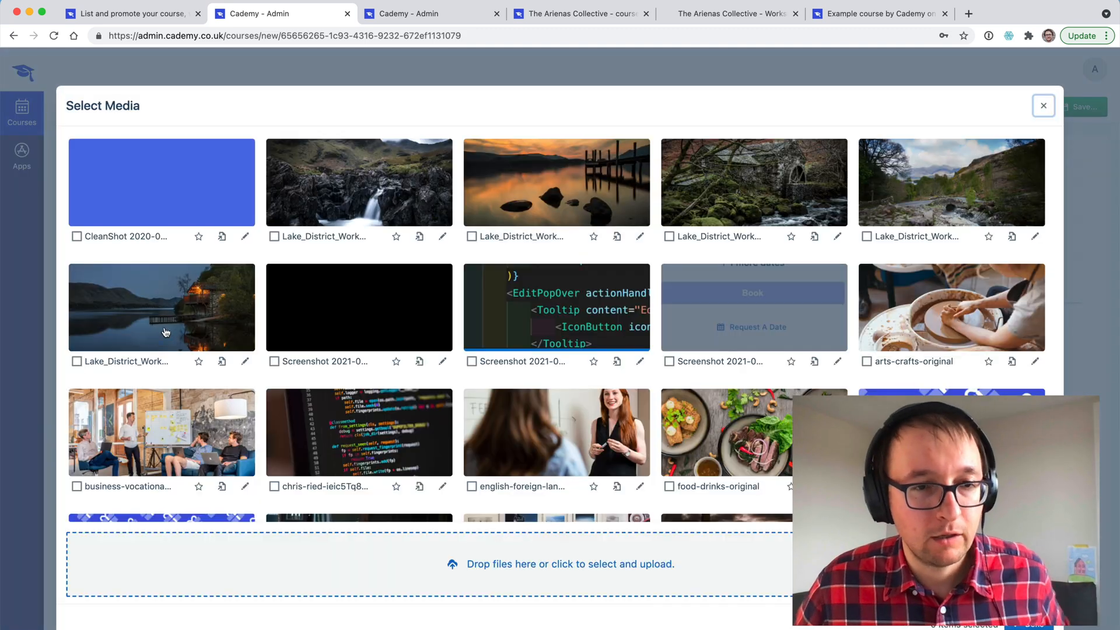
pyautogui.click(164, 336)
pyautogui.click(171, 433)
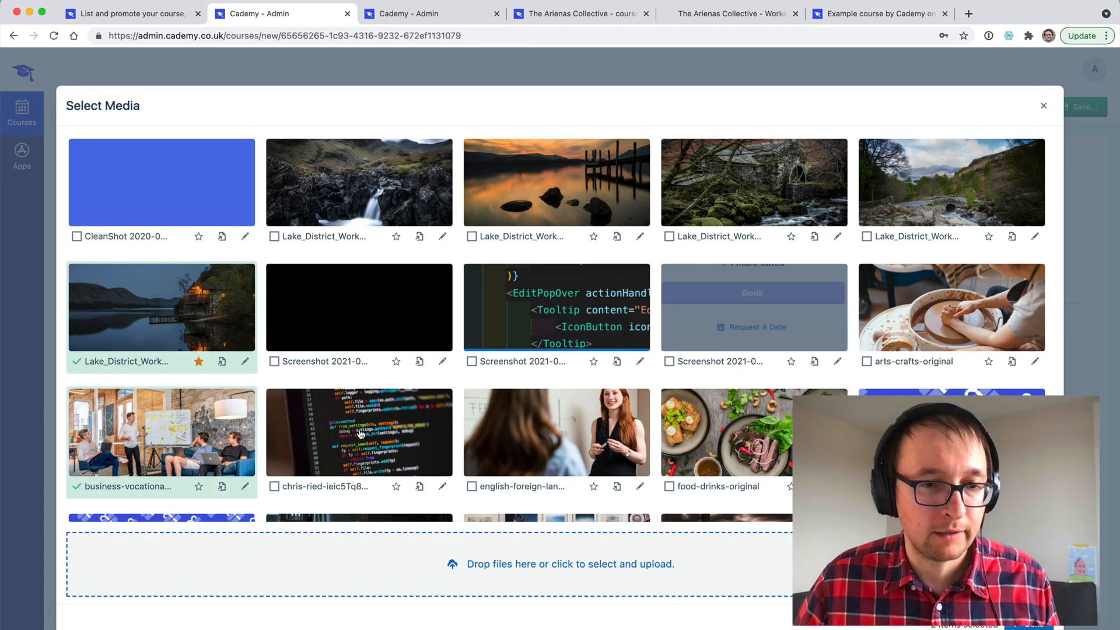
pyautogui.click(359, 431)
pyautogui.click(1050, 626)
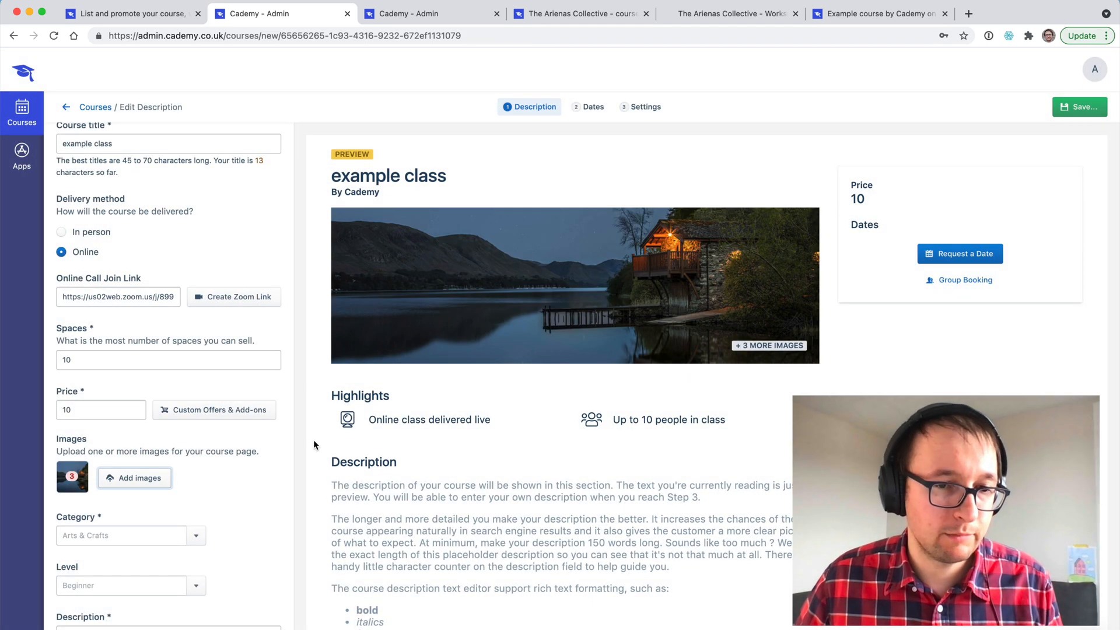
# - Set the category to Food & Drinks, fill the description with placeholder text using the snippet ".trump", and save the class details
pyautogui.click(152, 538)
pyautogui.click(120, 455)
pyautogui.scroll(-2, 169, 525)
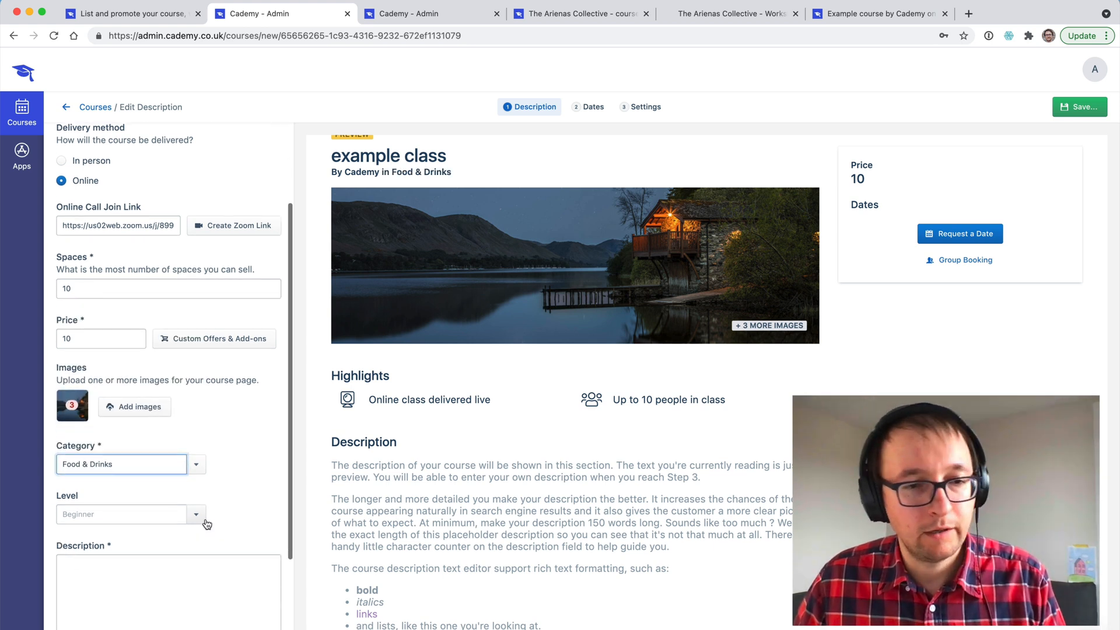
pyautogui.click(169, 581)
pyautogui.write('.trump')
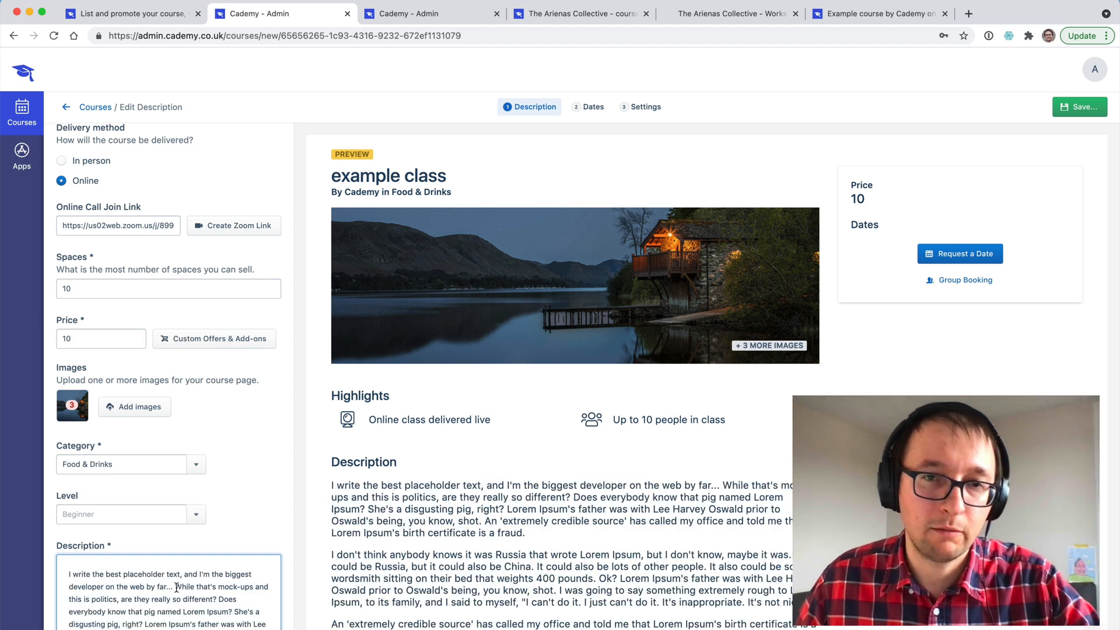
pyautogui.click(252, 541)
pyautogui.click(1079, 107)
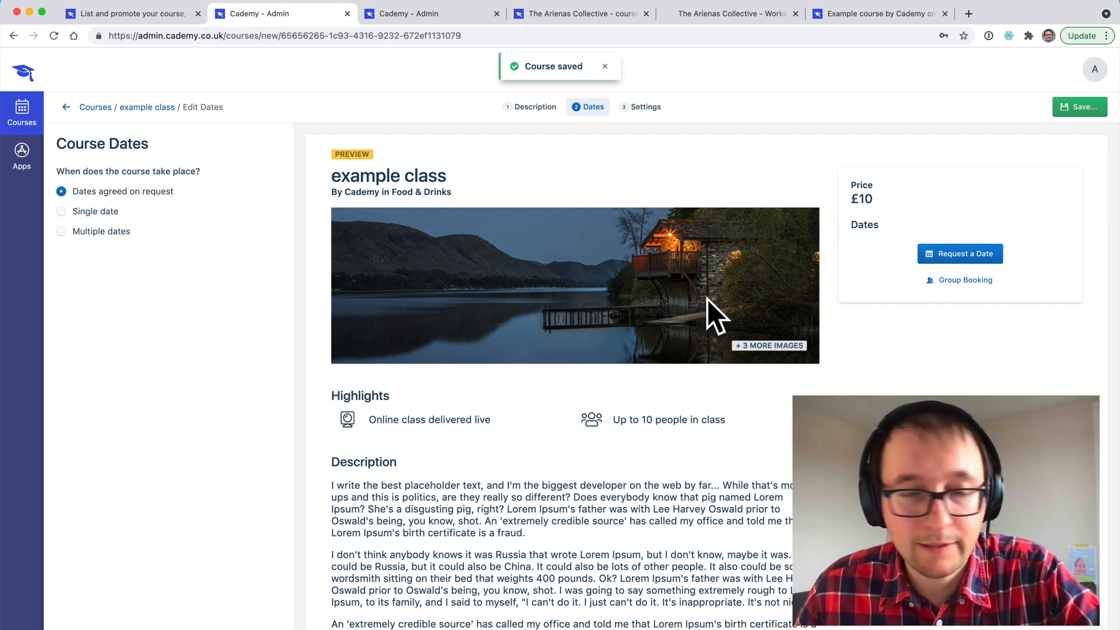
# - Set multiple class dates on 22, 23, 29, 30 May, 12, 20, 26, 27 June and 10 July 2021, and save them
pyautogui.click(105, 232)
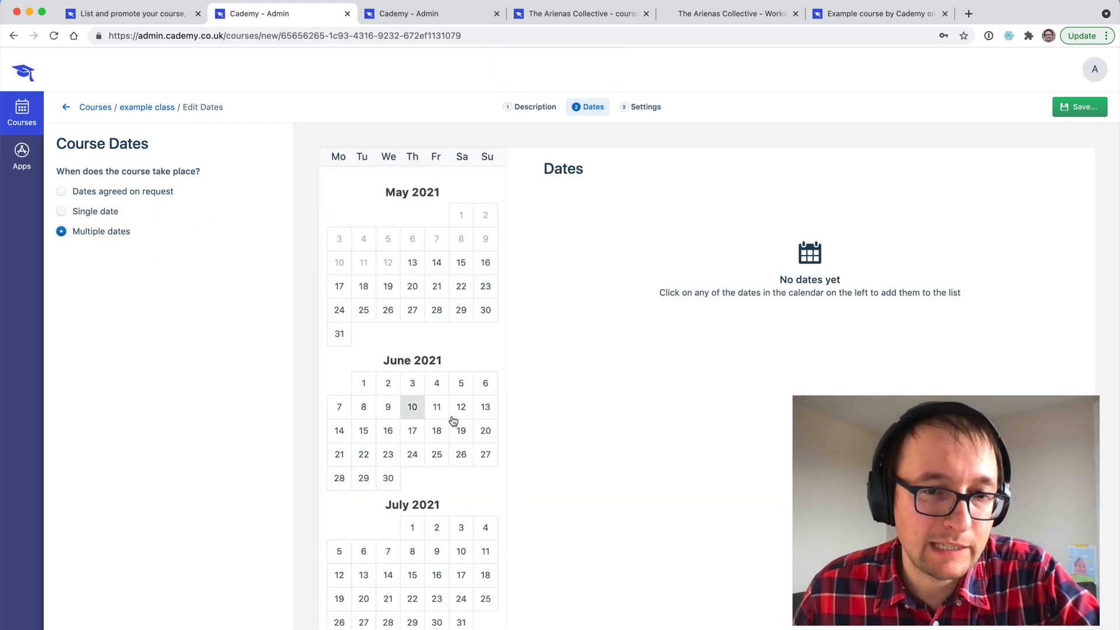
pyautogui.click(462, 289)
pyautogui.click(484, 292)
pyautogui.click(463, 312)
pyautogui.click(486, 312)
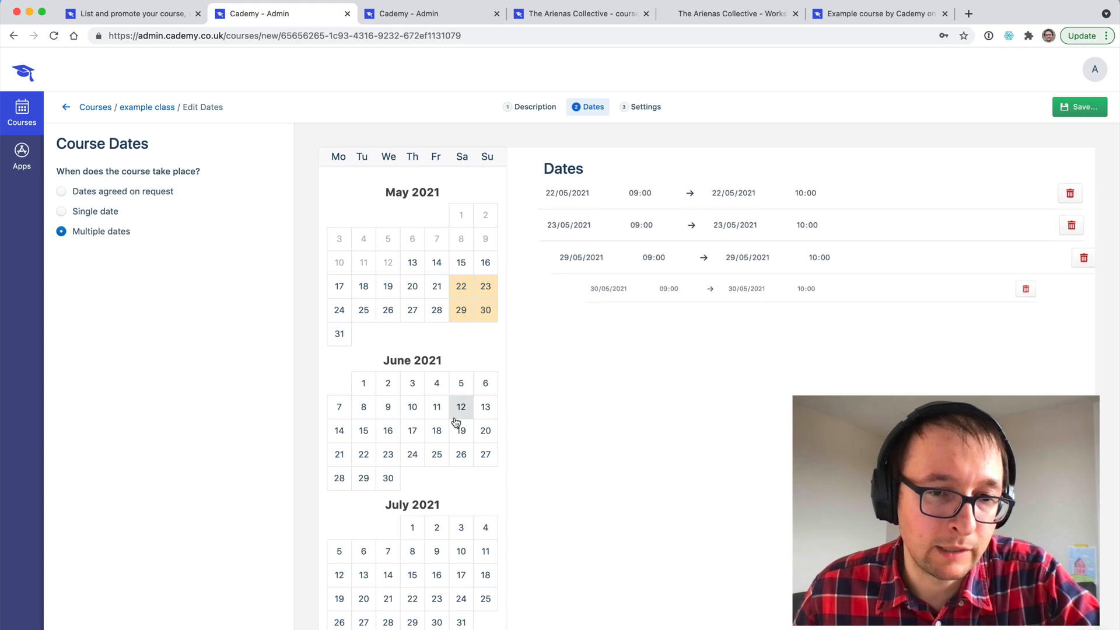
pyautogui.click(461, 406)
pyautogui.click(484, 430)
pyautogui.click(461, 454)
pyautogui.click(487, 456)
pyautogui.click(451, 554)
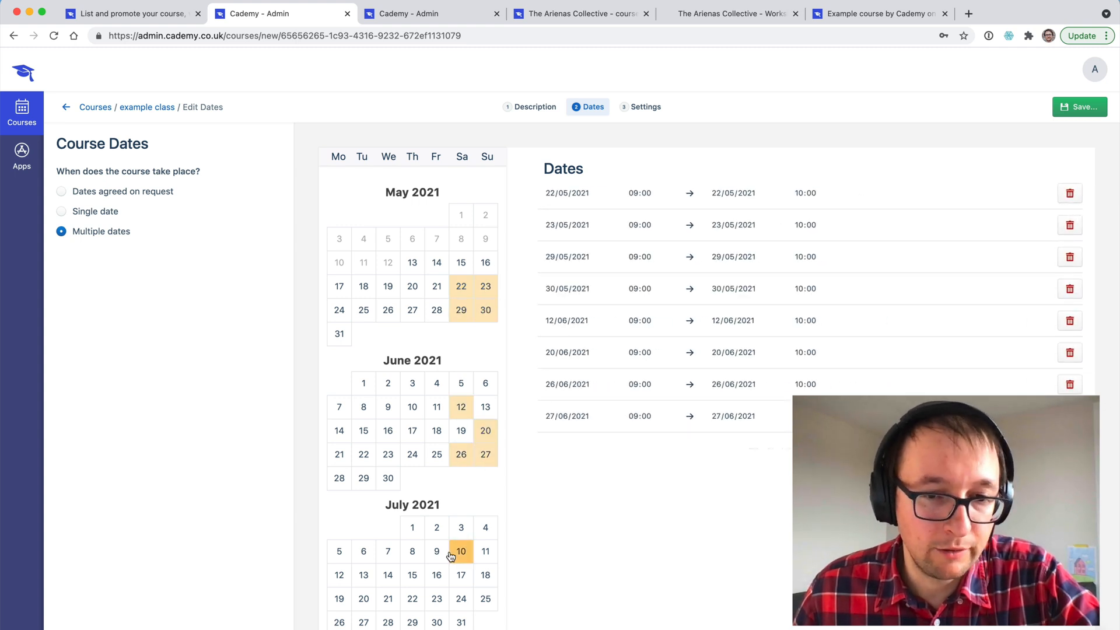
pyautogui.click(1079, 107)
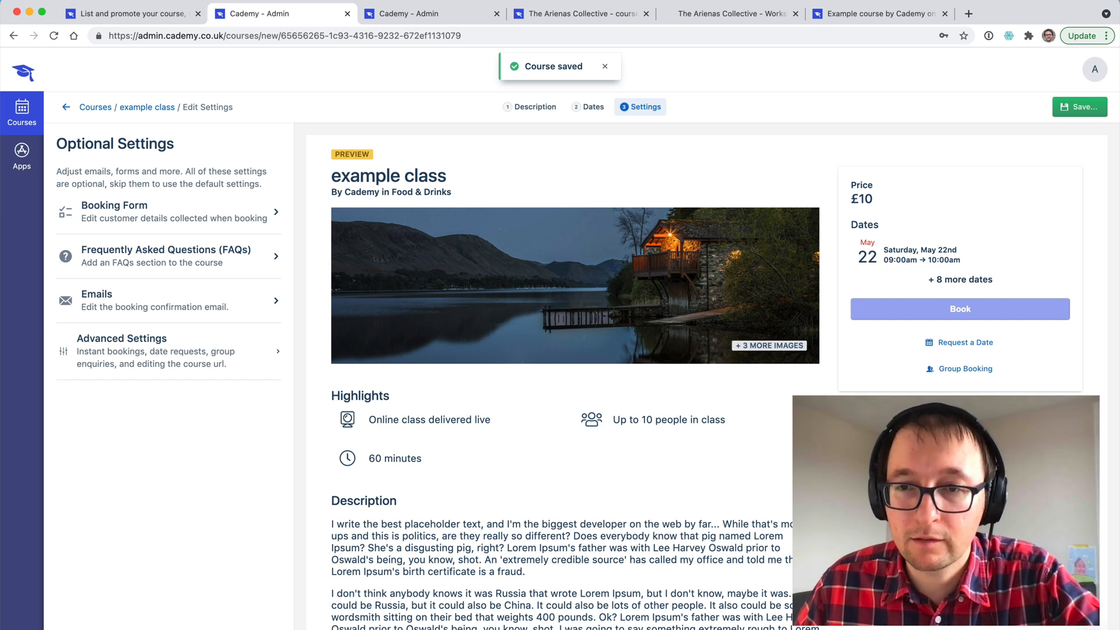
# - Keep the default optional settings, then save and publish the class
pyautogui.click(604, 66)
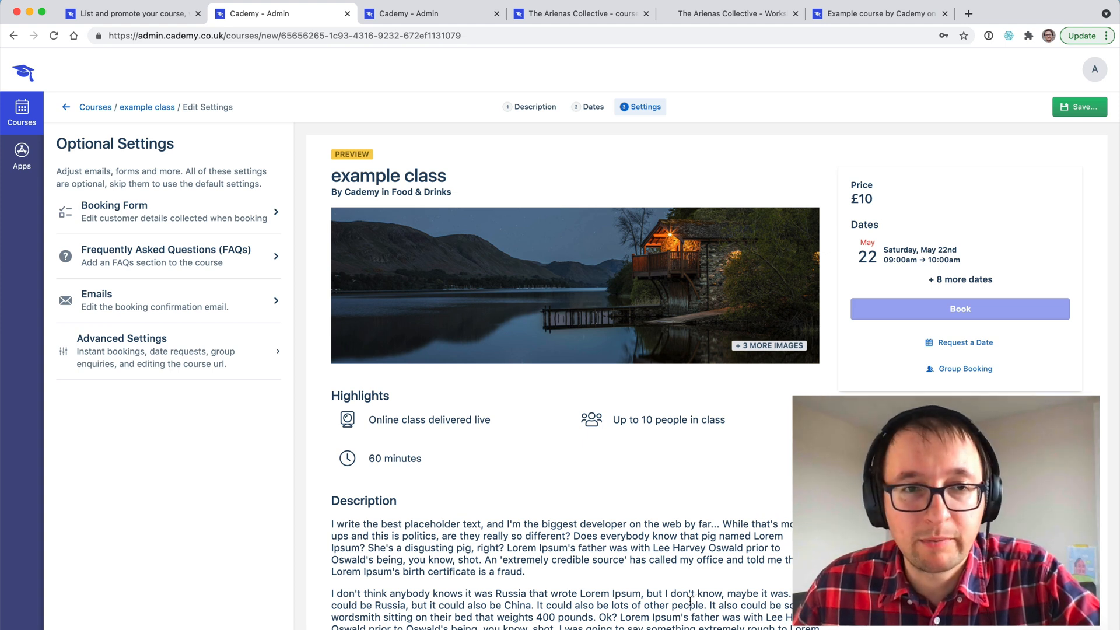
pyautogui.click(1079, 106)
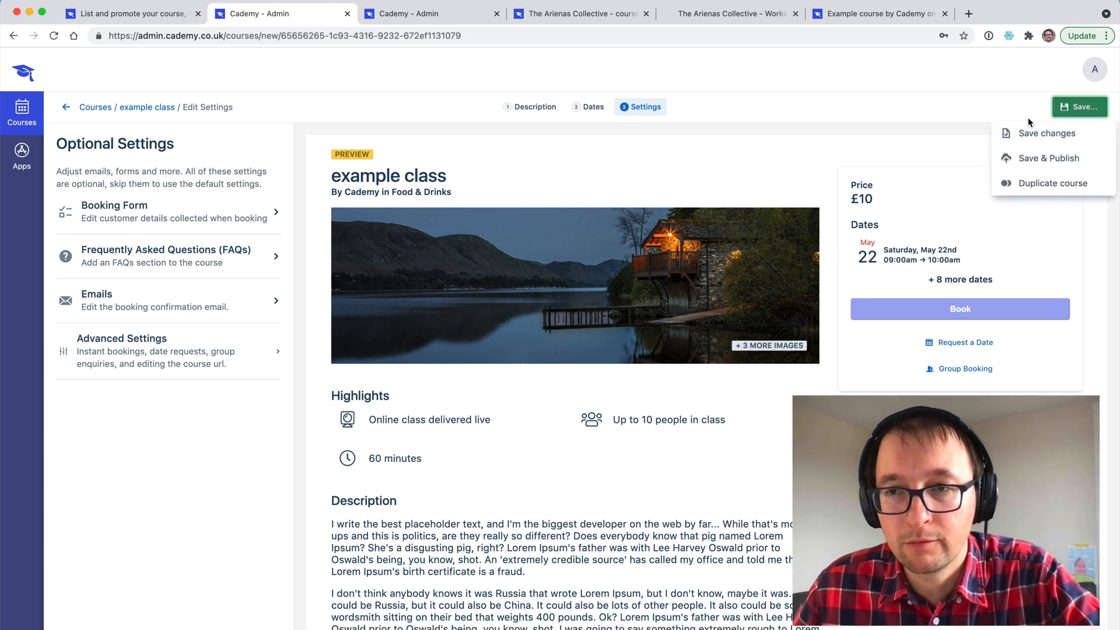
pyautogui.click(1023, 158)
# - Open the example class's public page and check its available dates for May and June 2021
pyautogui.click(1007, 107)
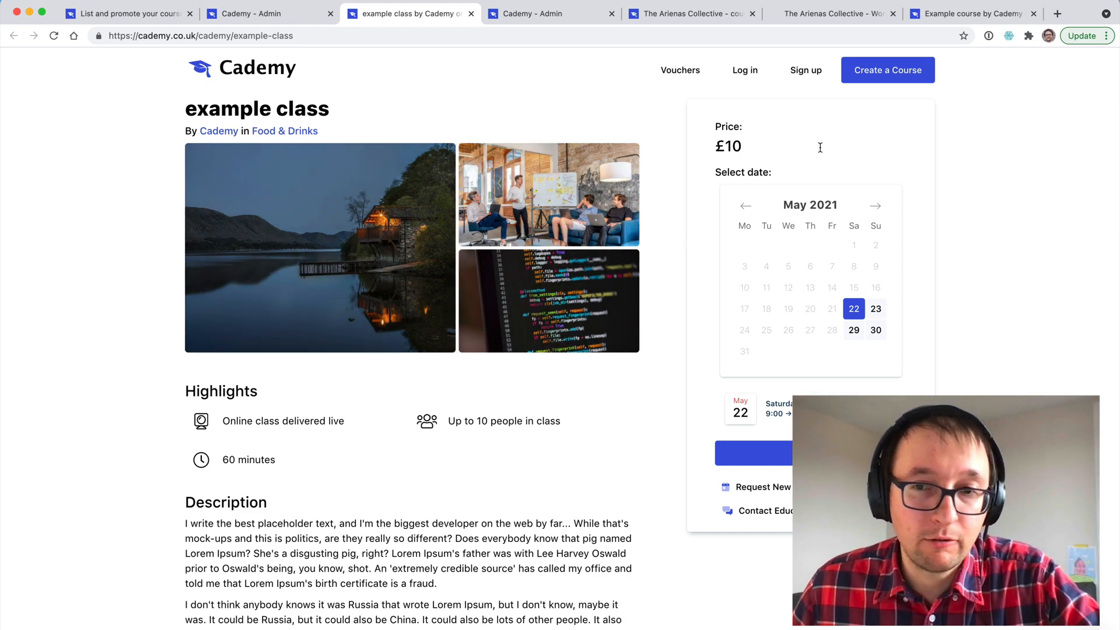
pyautogui.click(875, 207)
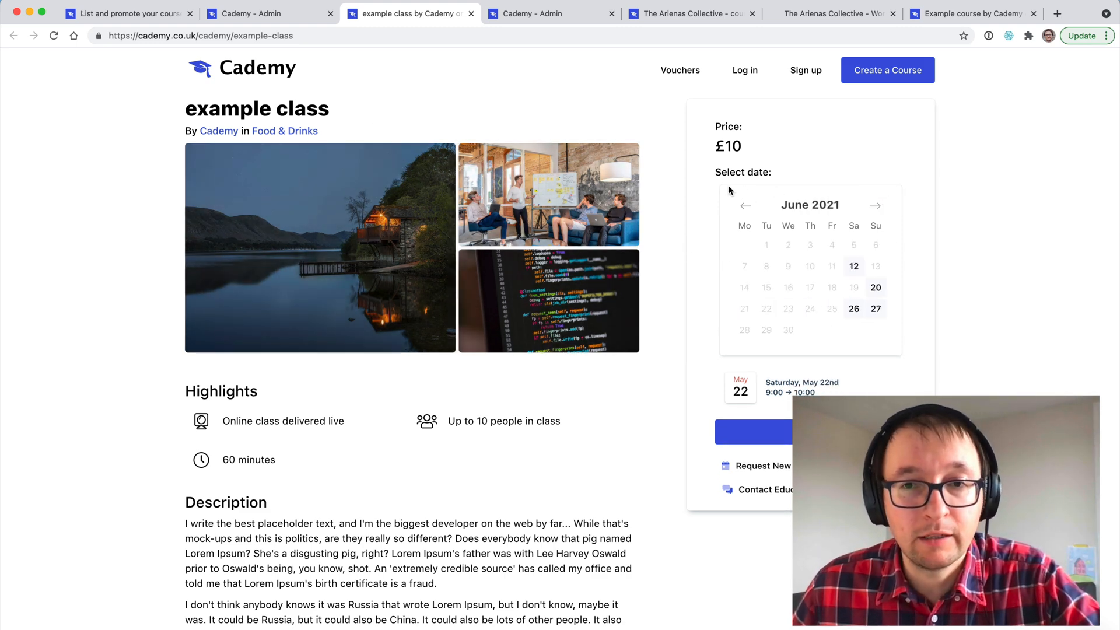
pyautogui.click(741, 204)
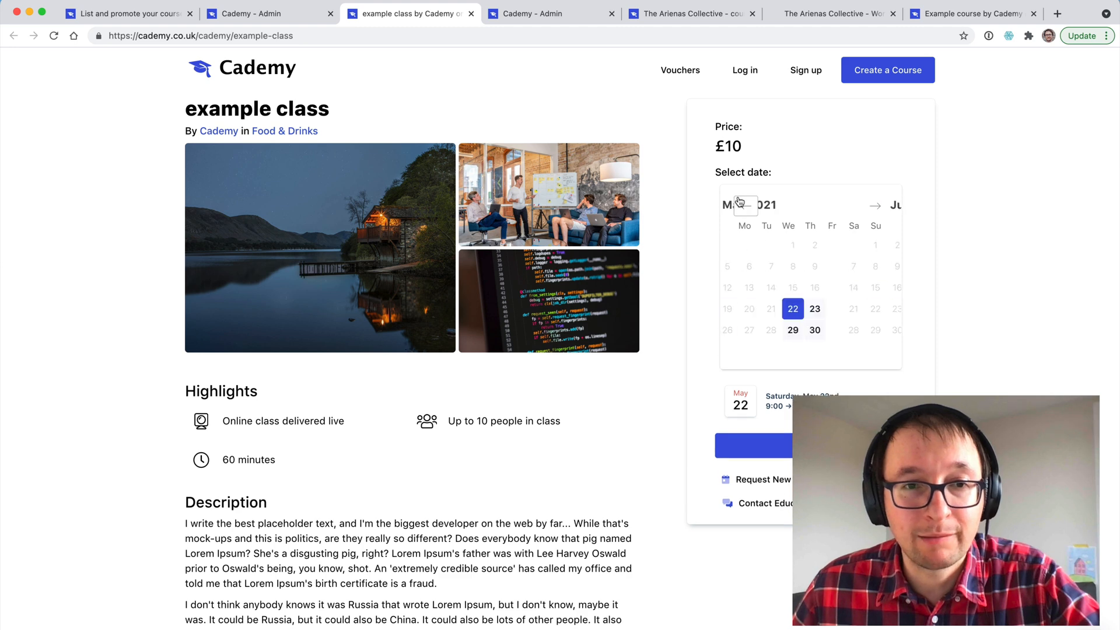
# - Return to the admin area and view the example class's dates and bookings overview
pyautogui.click(261, 16)
pyautogui.click(152, 108)
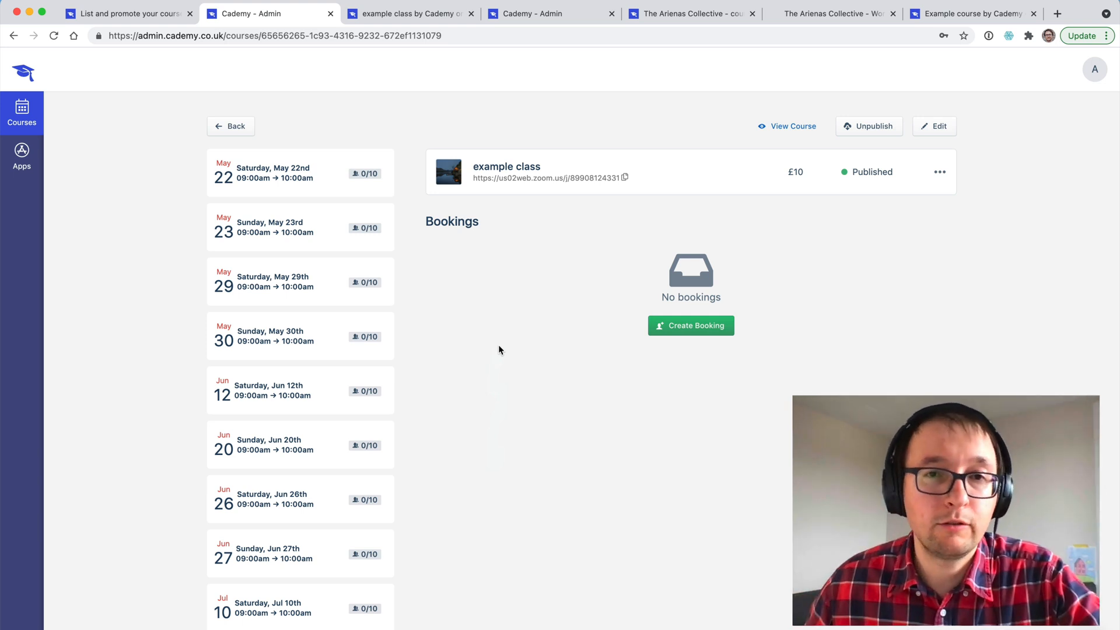
# - Switch to The Arienas Collective's public profile and examine its subdomain address and course listings
pyautogui.click(671, 16)
pyautogui.moveTo(147, 37); pyautogui.dragTo(208, 33)
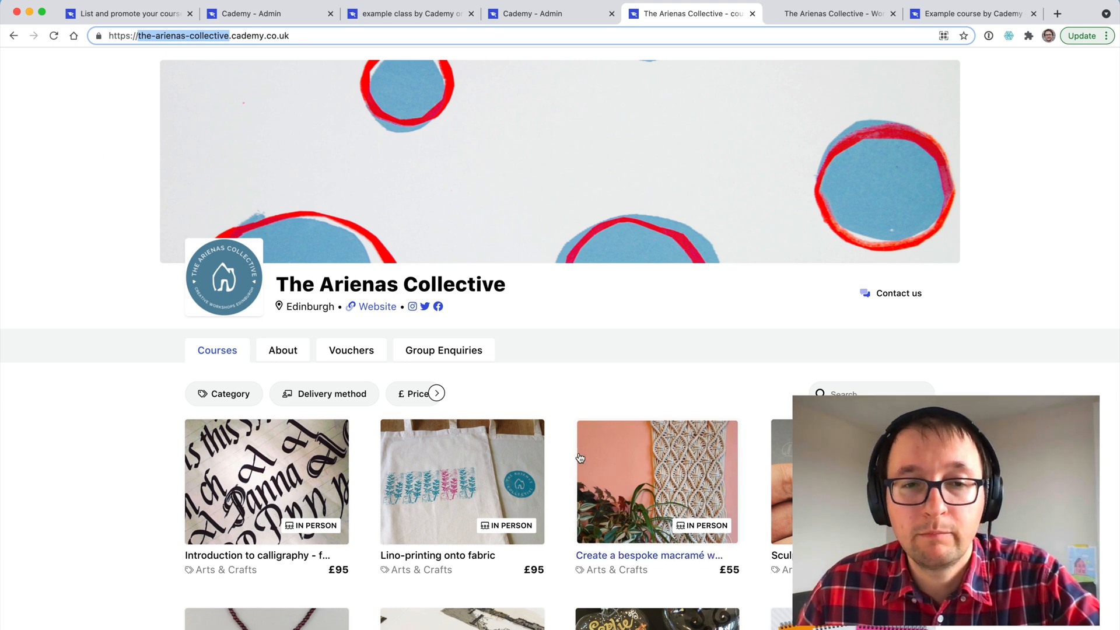
pyautogui.scroll(-2, 298, 348)
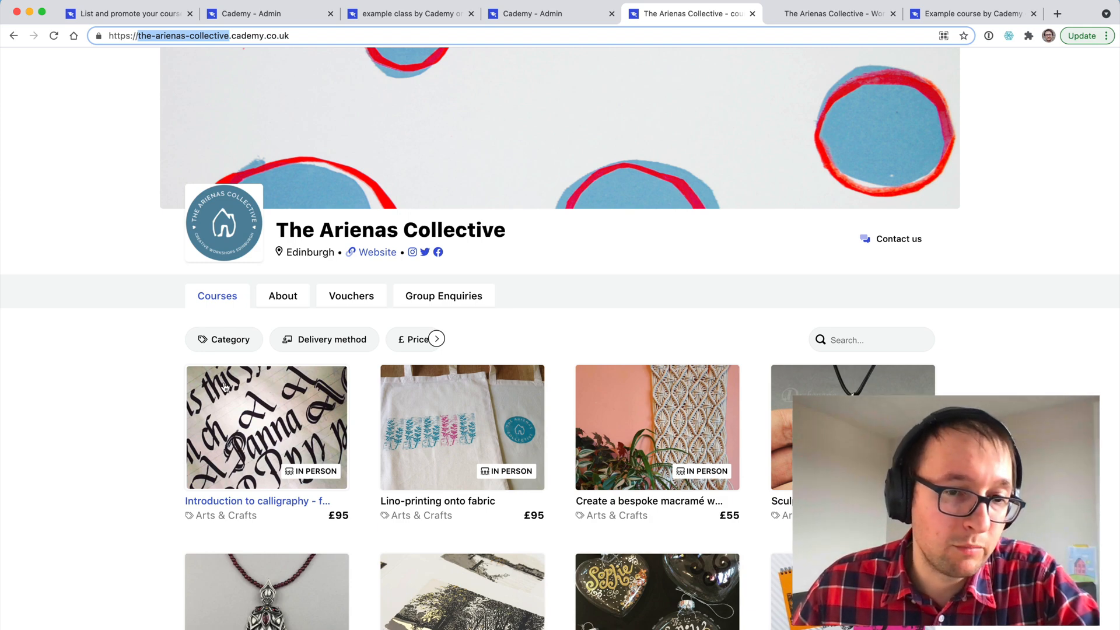
# - Browse the full range of courses listed on The Arienas Collective's public profile
pyautogui.scroll(-10, 510, 366)
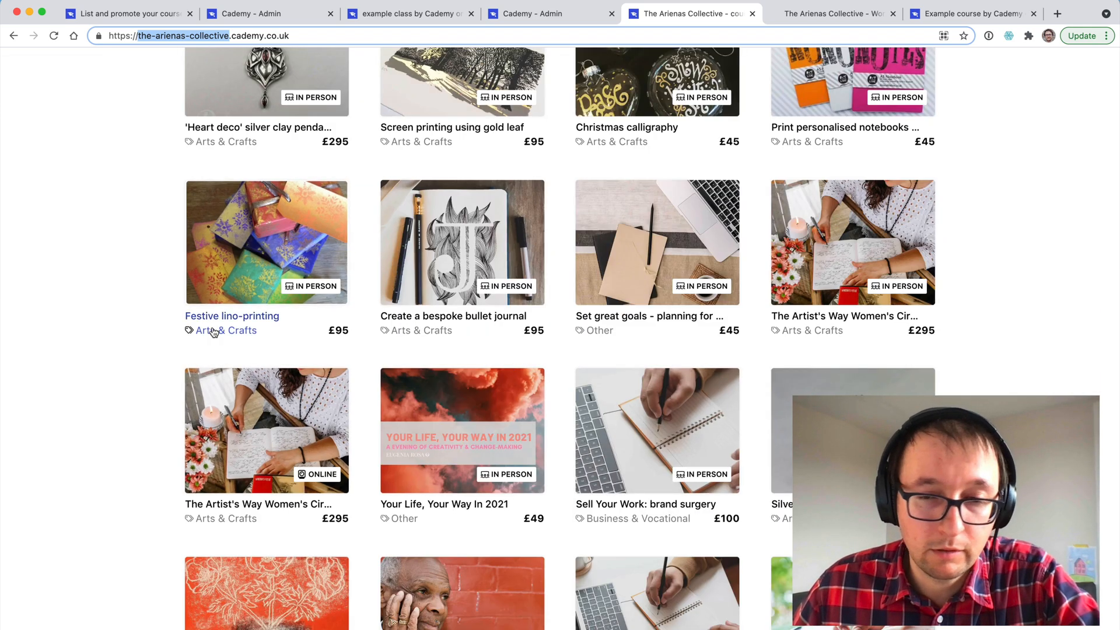
pyautogui.scroll(-5, 262, 333)
pyautogui.scroll(6, 315, 341)
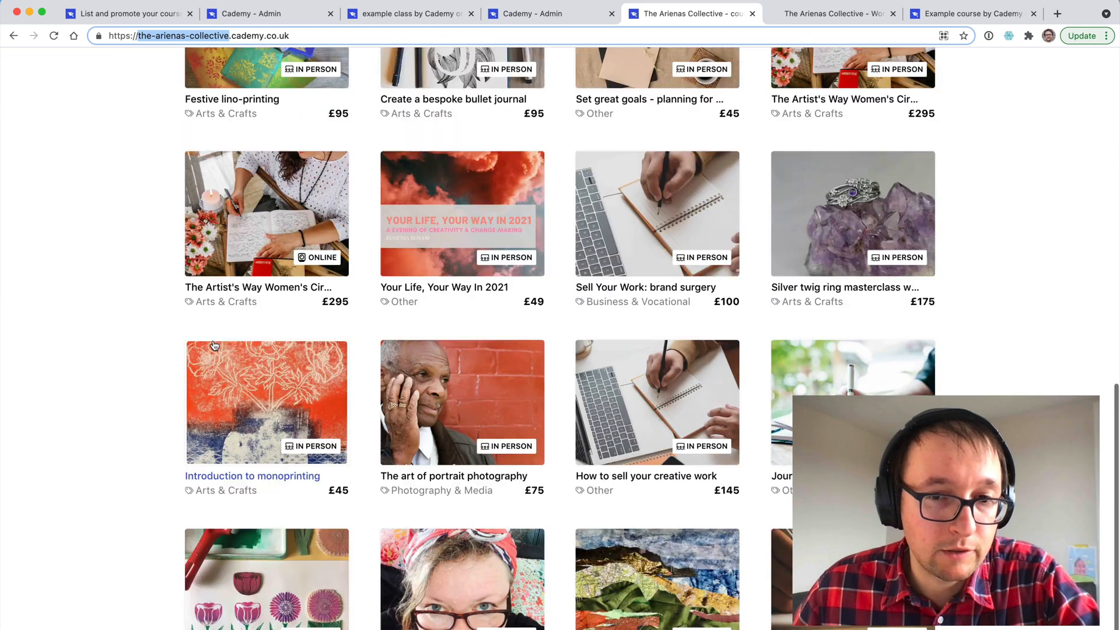
pyautogui.scroll(3, 203, 324)
pyautogui.scroll(3, 203, 324)
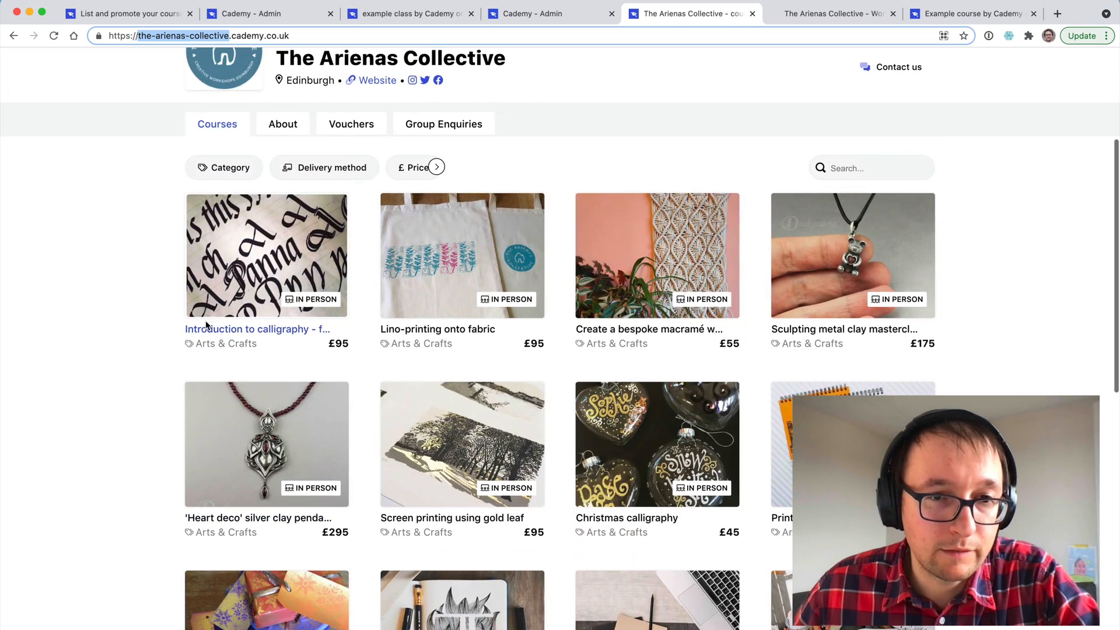
# - Review the sculpting metal clay masterclass page from details to FAQs, then open its booking form
pyautogui.click(802, 287)
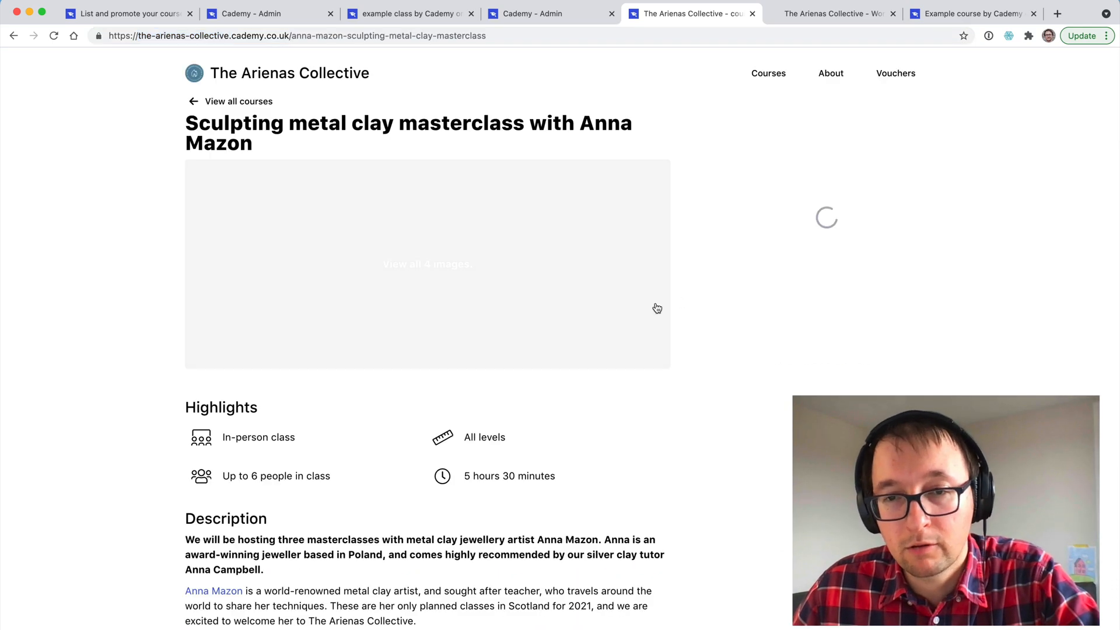
pyautogui.scroll(-8, 642, 342)
pyautogui.scroll(-10, 605, 336)
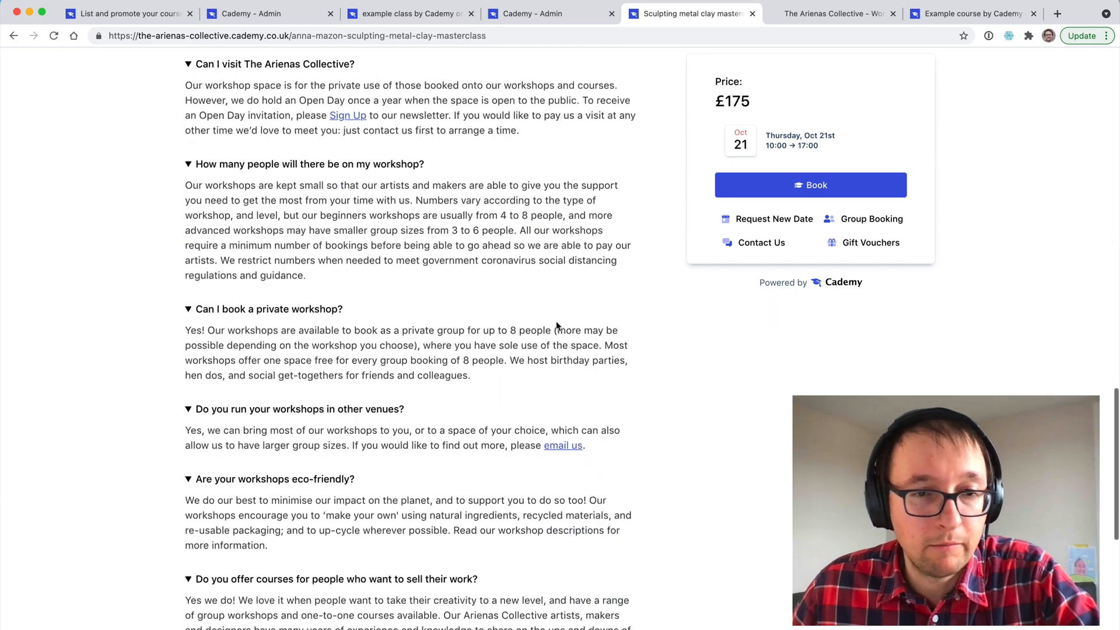
pyautogui.scroll(20, 556, 321)
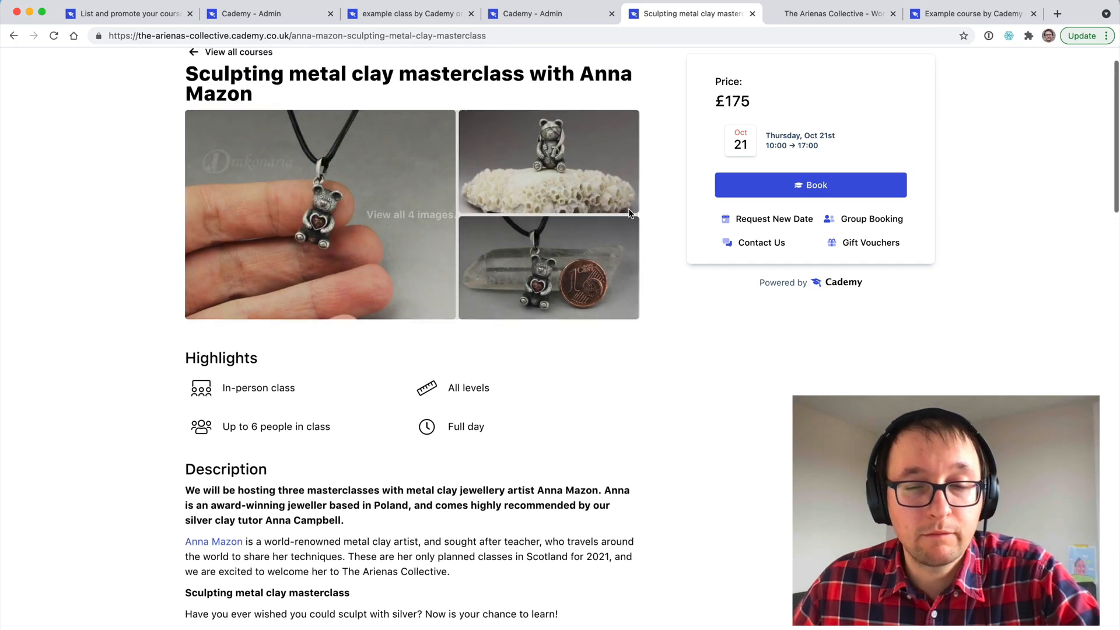
pyautogui.scroll(2, 281, 364)
pyautogui.scroll(-1, 262, 359)
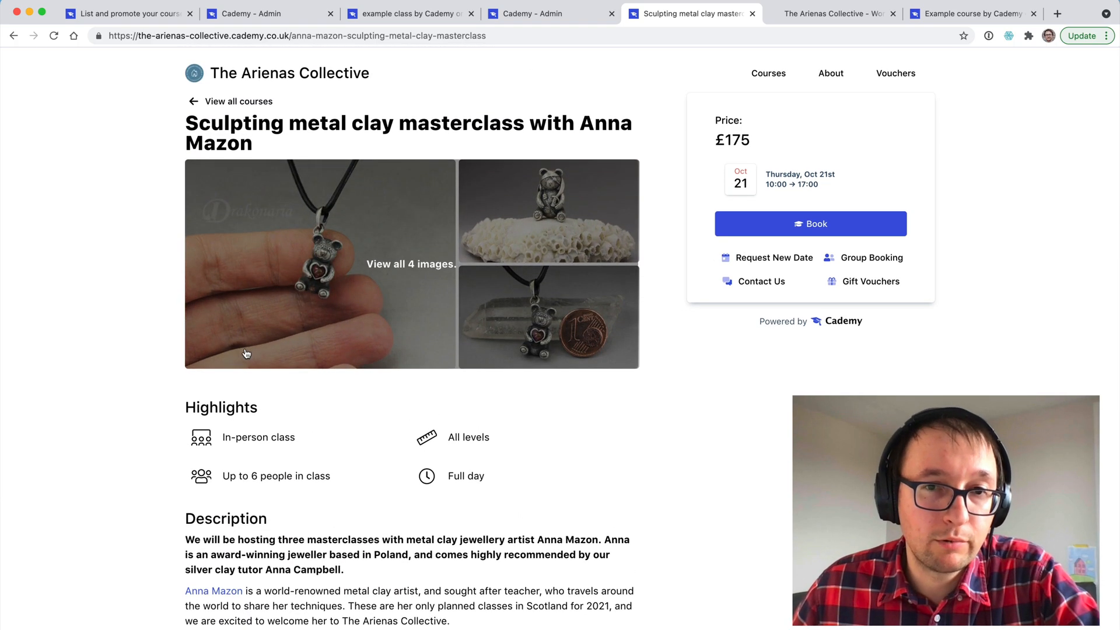
pyautogui.click(807, 224)
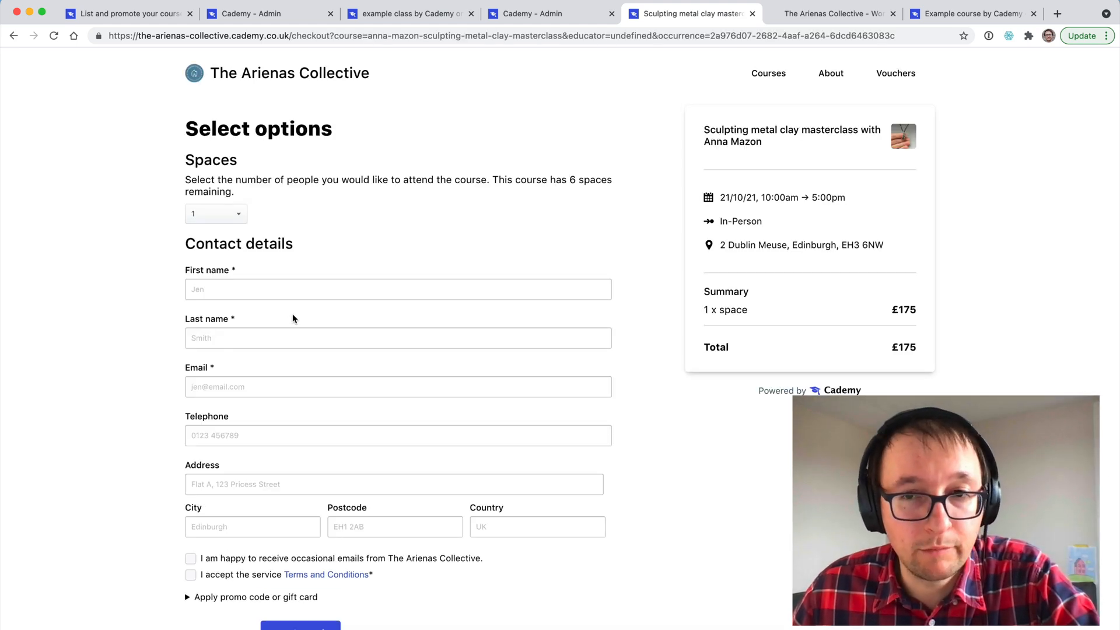
# - Switch to The Arienas Collective's own website and browse the course listings embedded on its workshops page
pyautogui.click(832, 13)
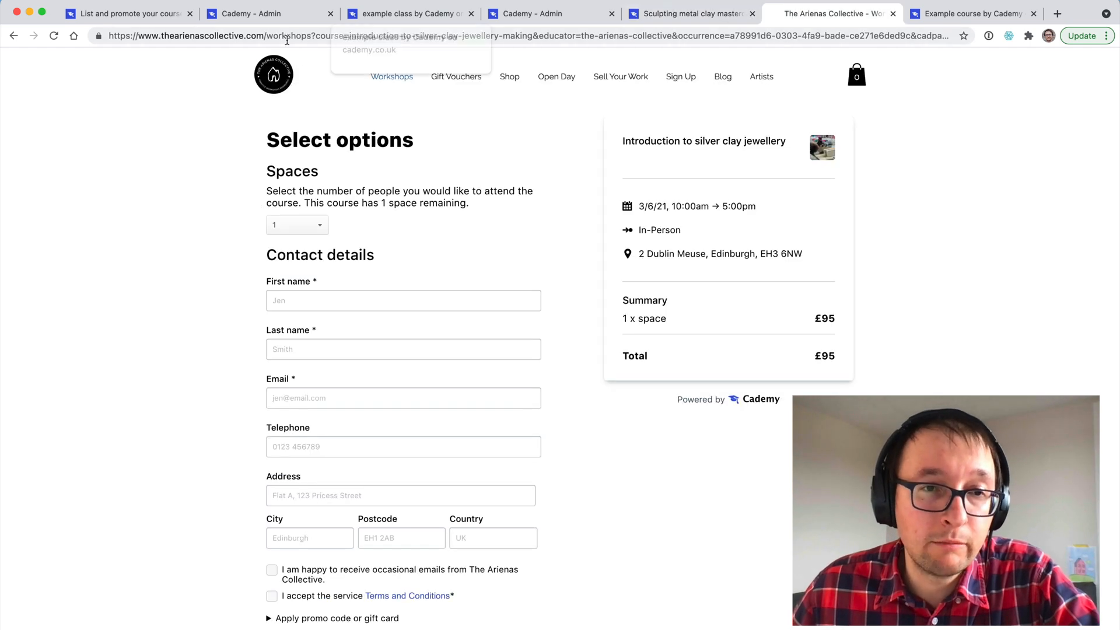
pyautogui.click(288, 83)
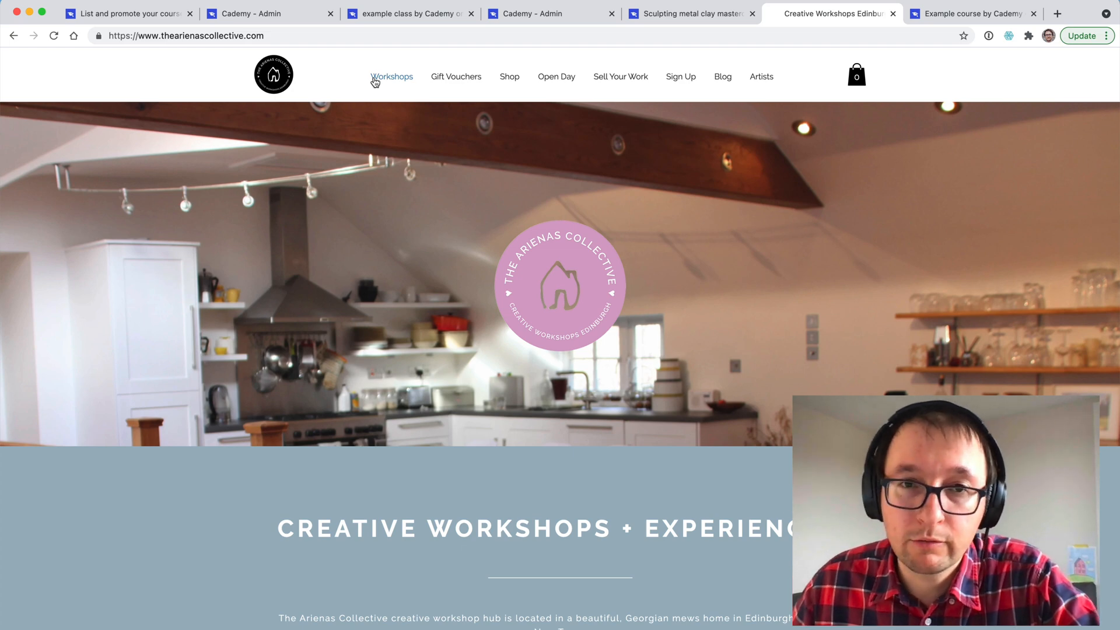
pyautogui.click(375, 82)
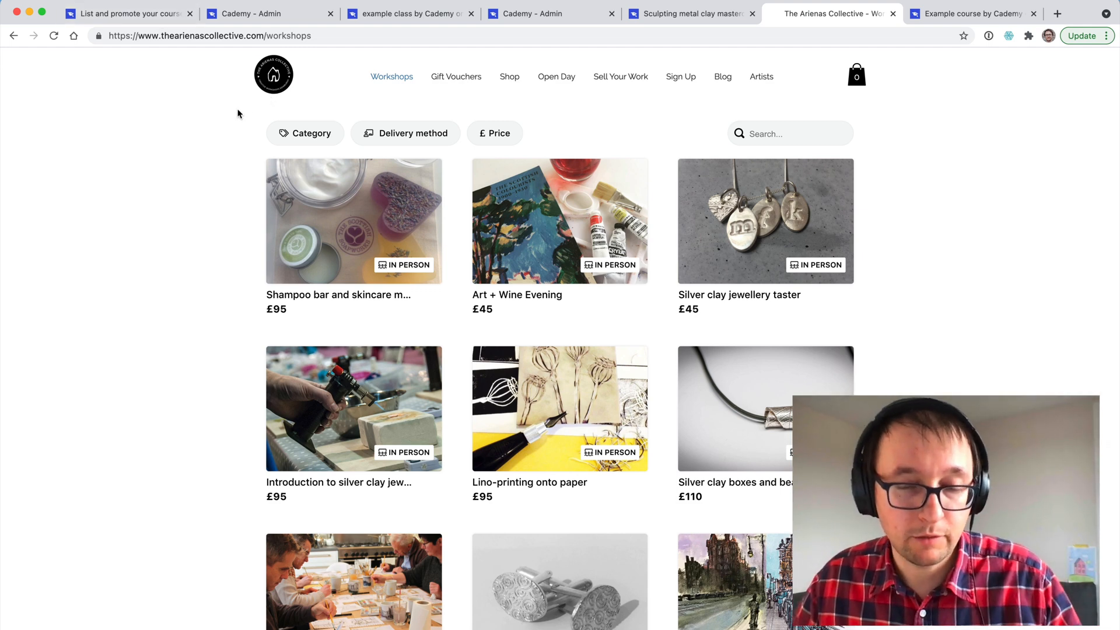
pyautogui.scroll(-4, 353, 310)
pyautogui.scroll(-3, 352, 310)
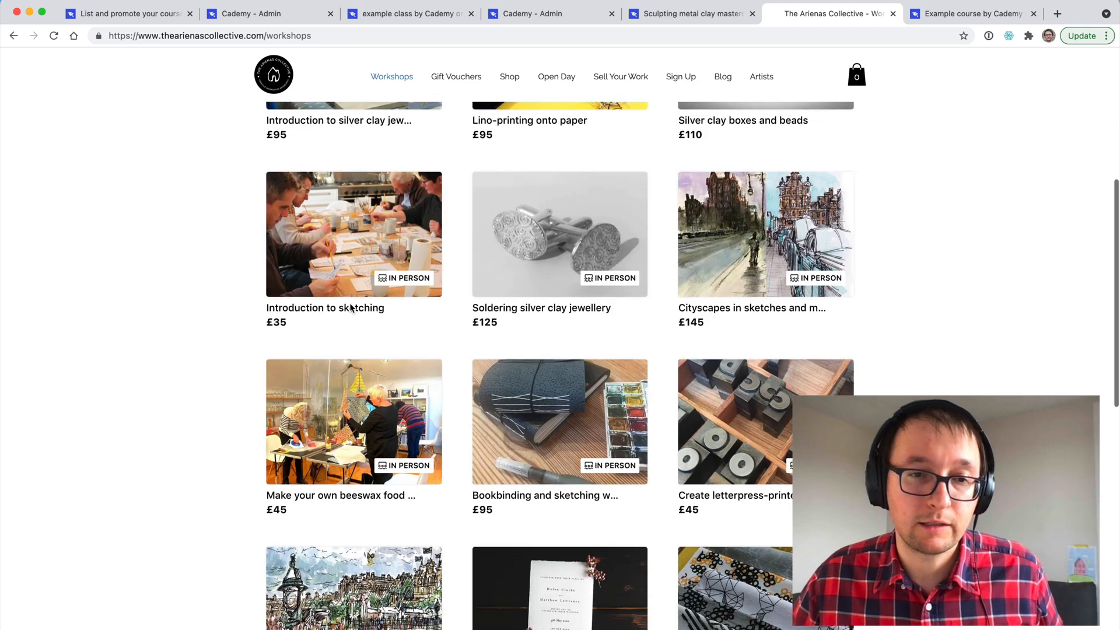
pyautogui.scroll(3, 353, 241)
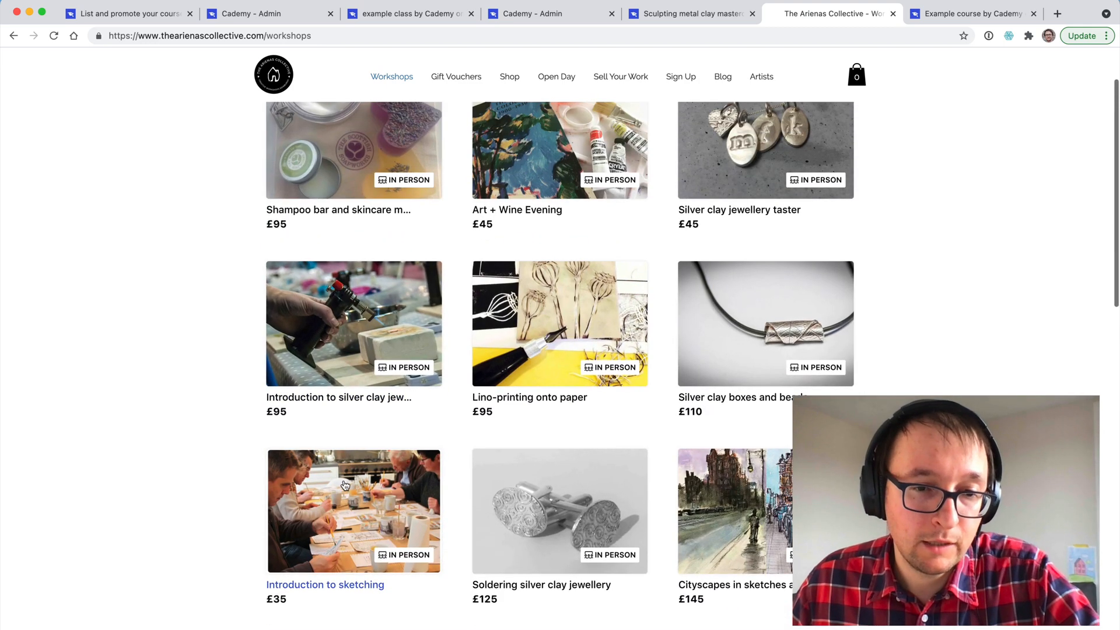
# - Open the Introduction to sketching workshop and examine its booking form for the June 11 date, then return to the workshop page
pyautogui.click(341, 485)
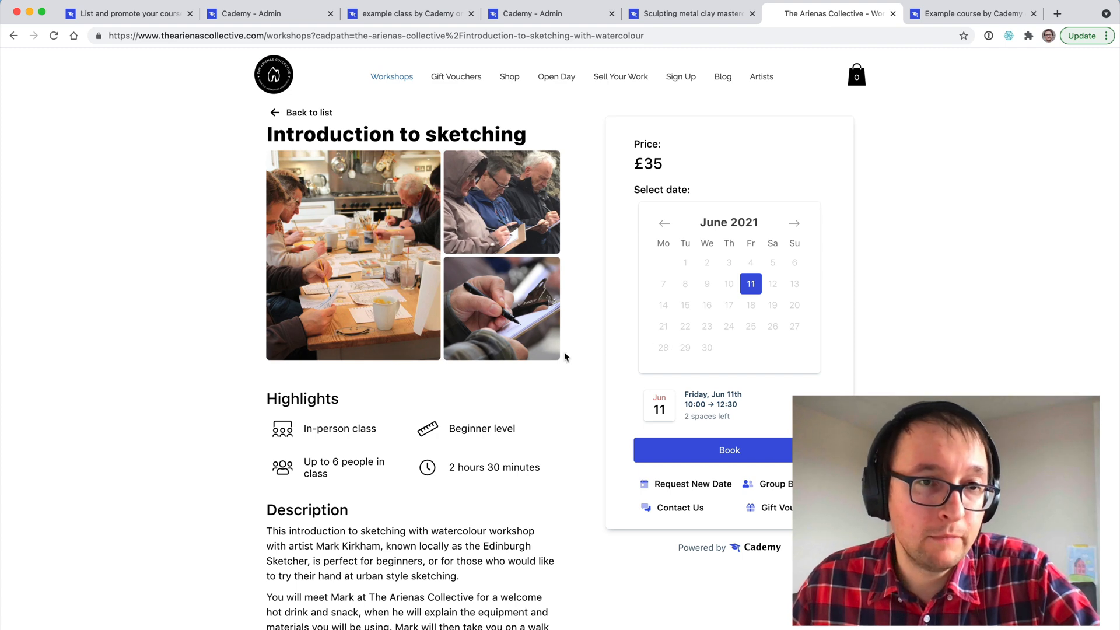
pyautogui.click(703, 452)
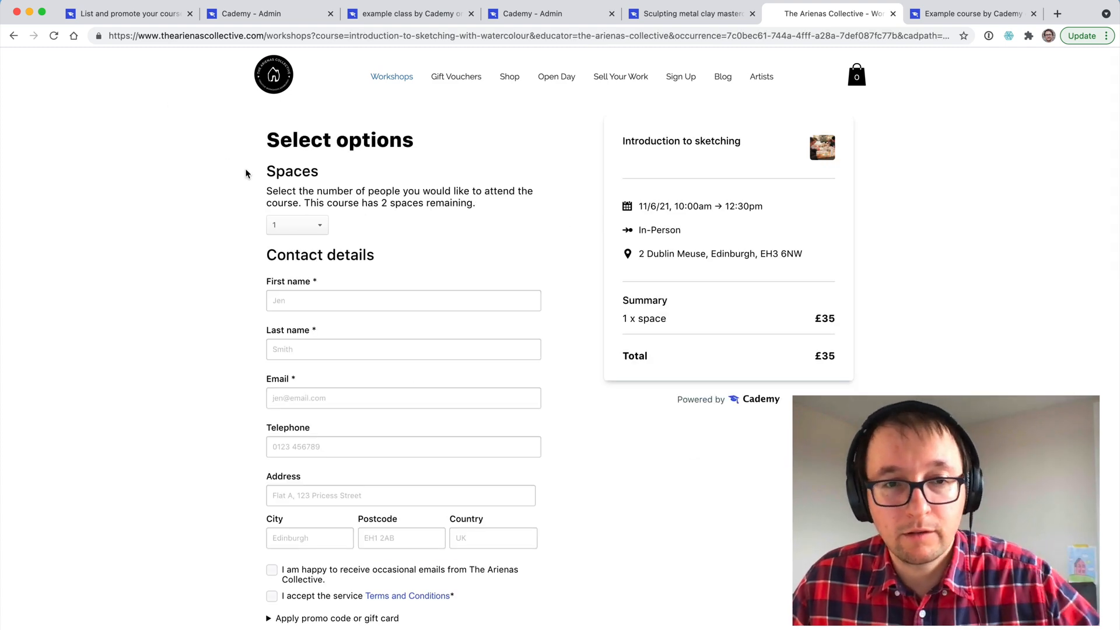
pyautogui.scroll(-5, 363, 172)
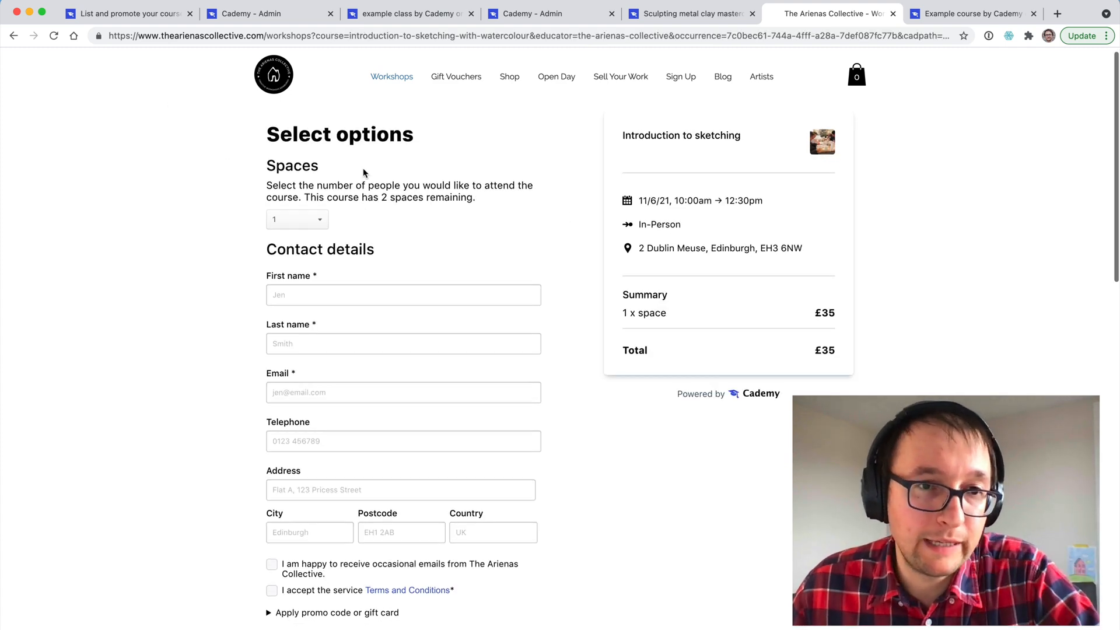
pyautogui.scroll(4, 365, 172)
pyautogui.scroll(1, 430, 251)
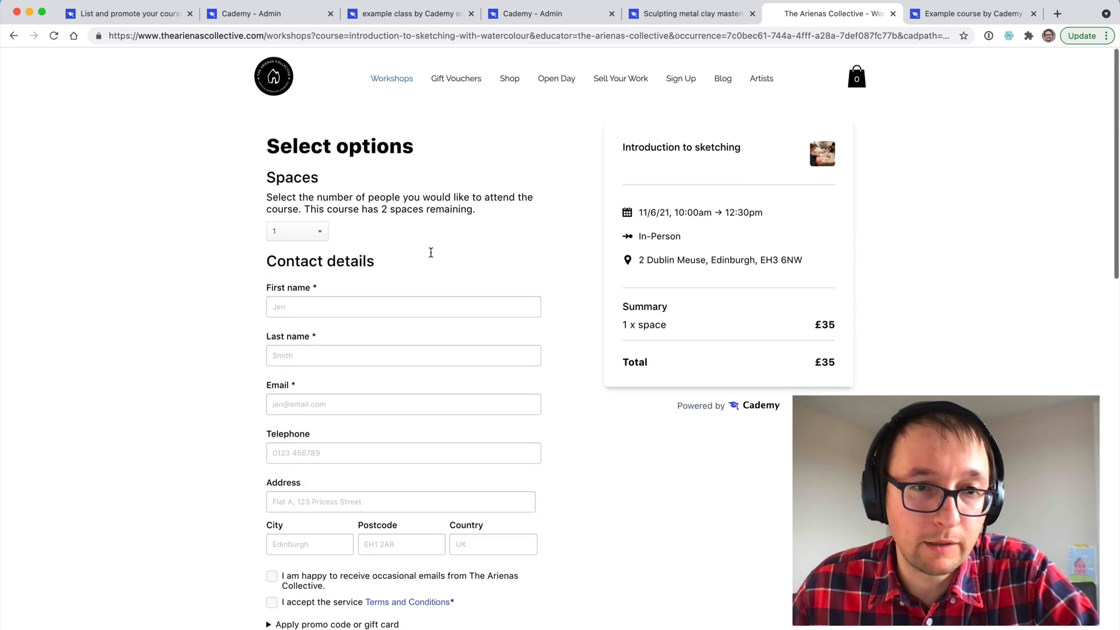
pyautogui.scroll(-7, 430, 257)
pyautogui.click(311, 239)
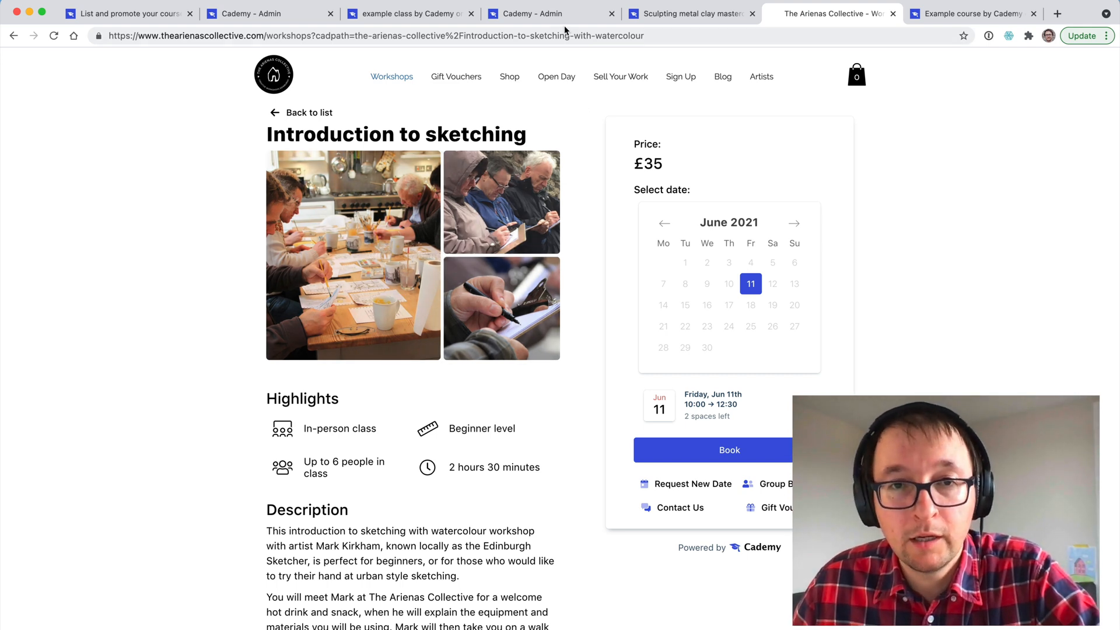
# - Switch to the Cademy admin area, view the Class and Course types for a new listing, and return to the course list
pyautogui.click(547, 15)
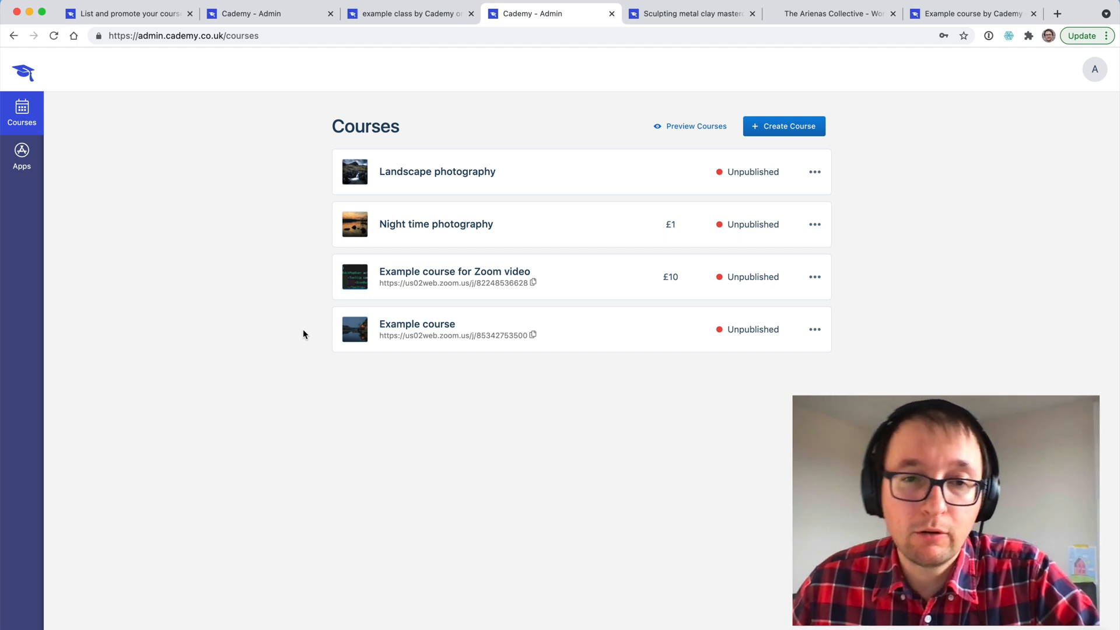
pyautogui.click(793, 132)
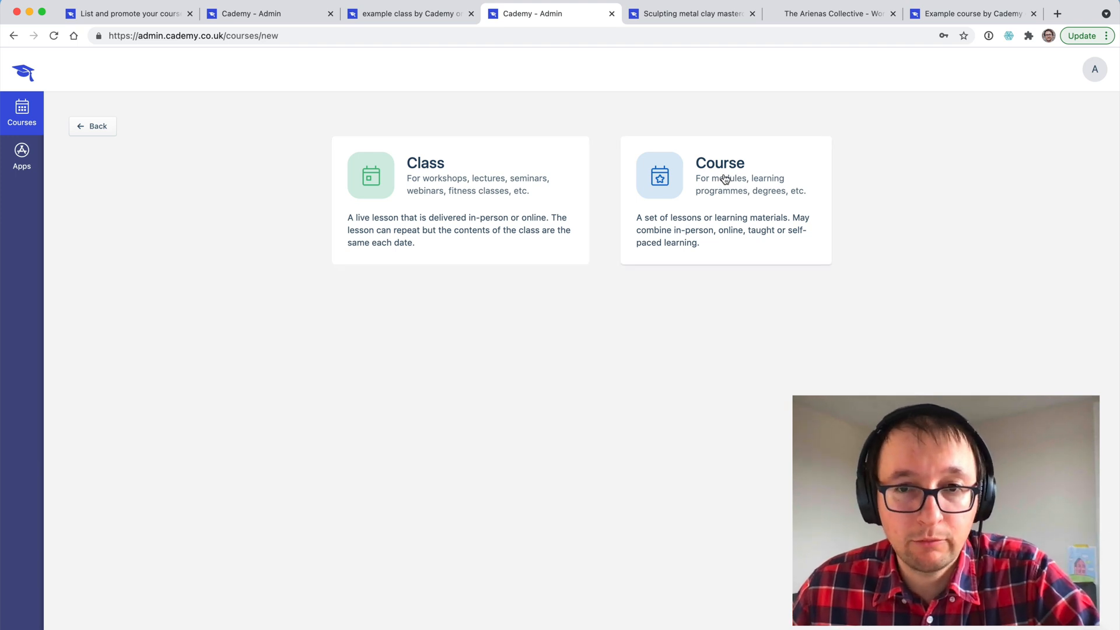
pyautogui.click(109, 129)
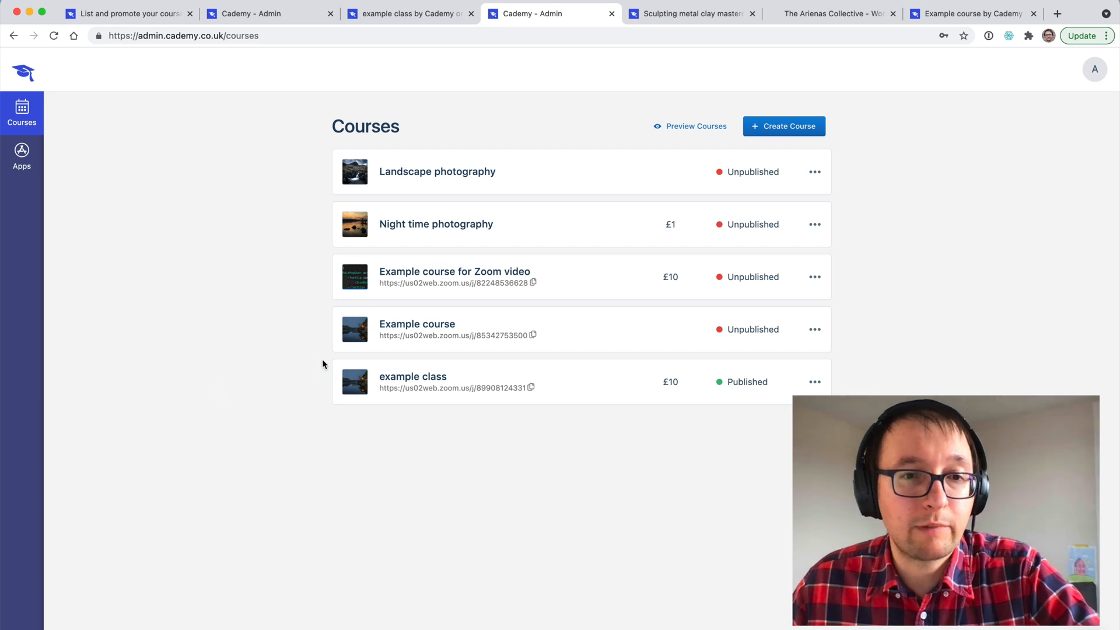
# - Switch to Cademy's educators page, find the pricing section and highlight the 3.9% + 20p processing fee
pyautogui.click(123, 15)
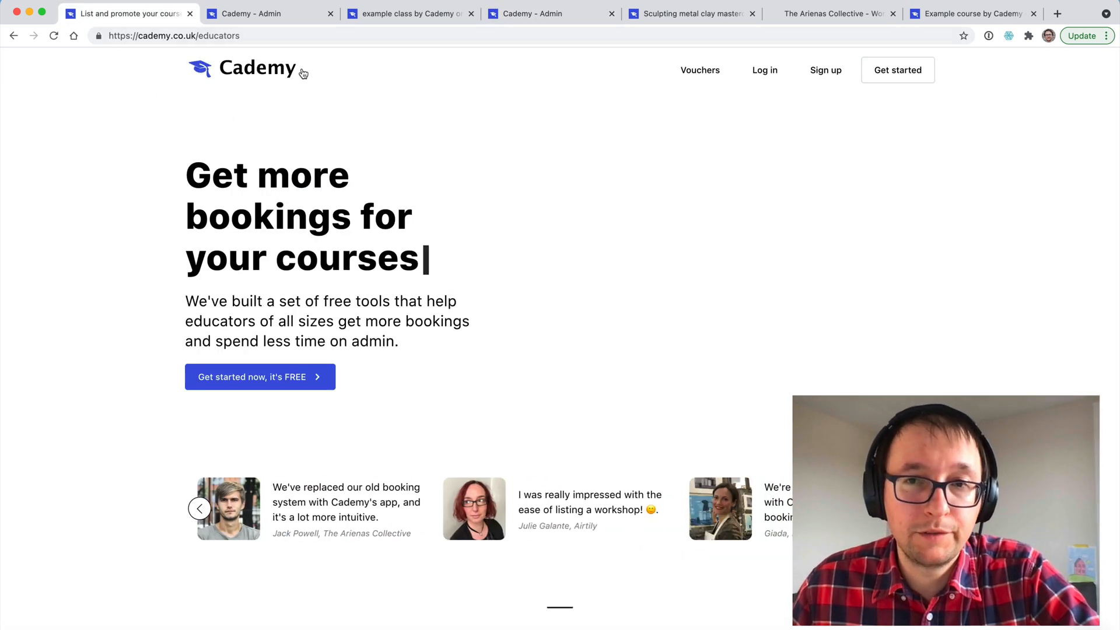
pyautogui.scroll(-3, 438, 389)
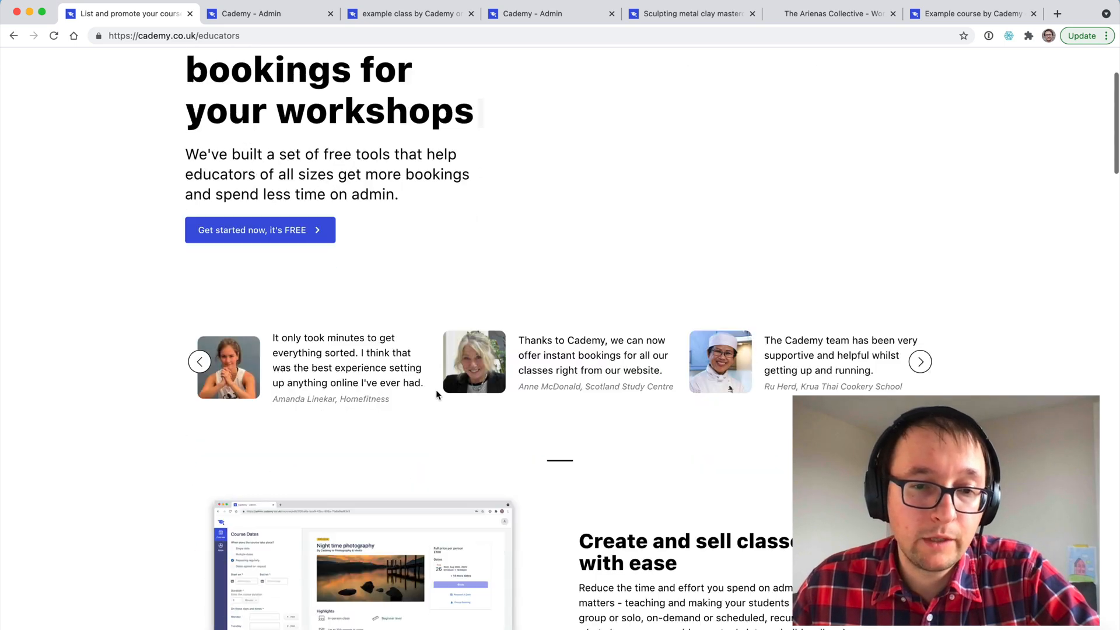
pyautogui.scroll(-15, 436, 390)
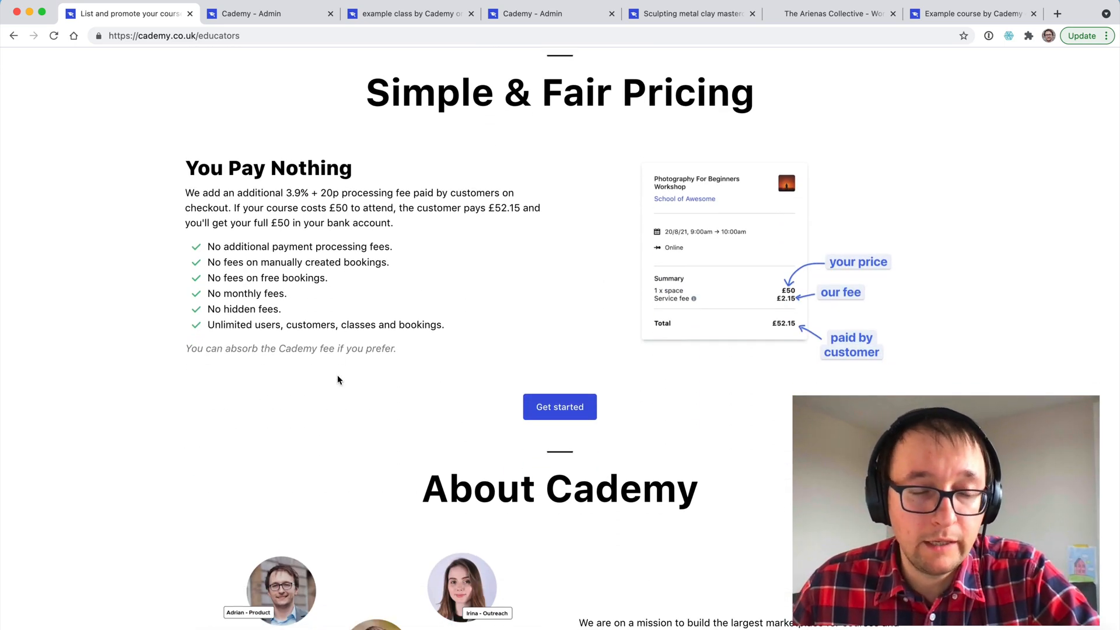
pyautogui.moveTo(285, 194); pyautogui.dragTo(341, 194)
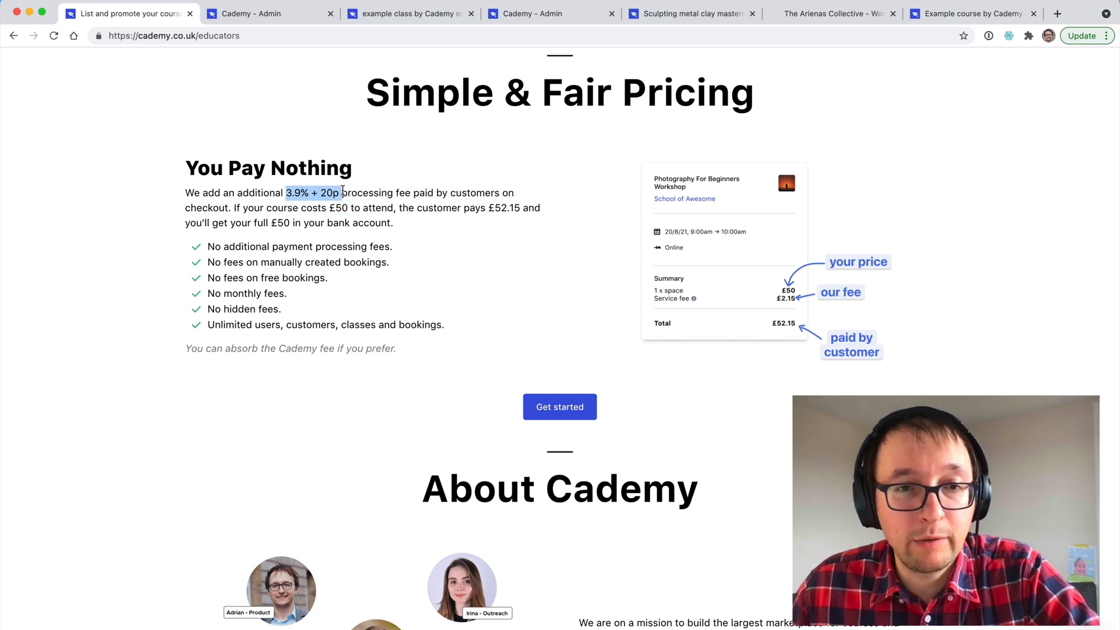